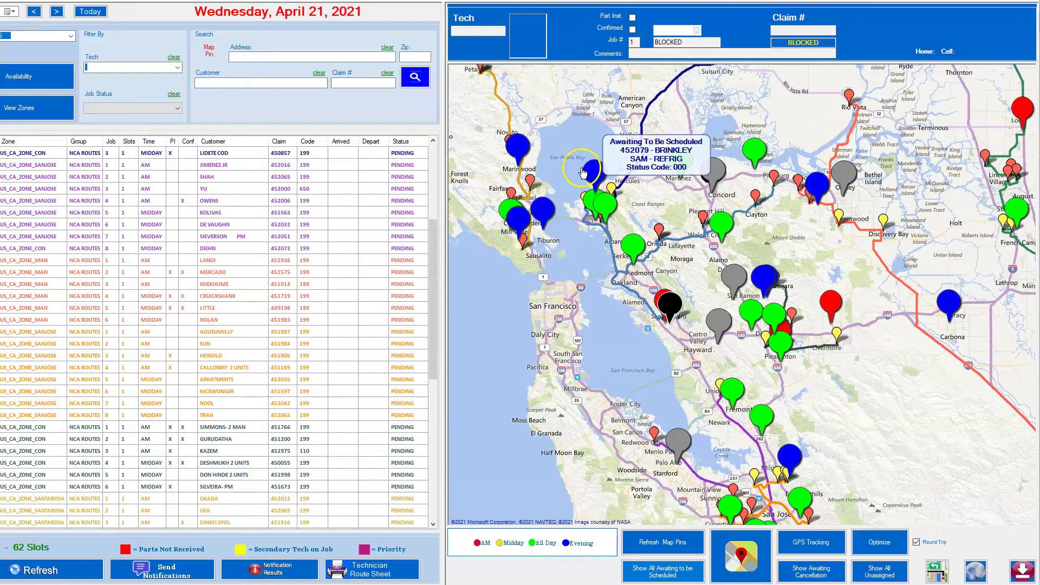
Examine the details of the scheduled jobs and the jobs awaiting scheduling among the differently colored pins on the scheduler map
{"action": "mouse_move", "coordinate": [545, 208]}
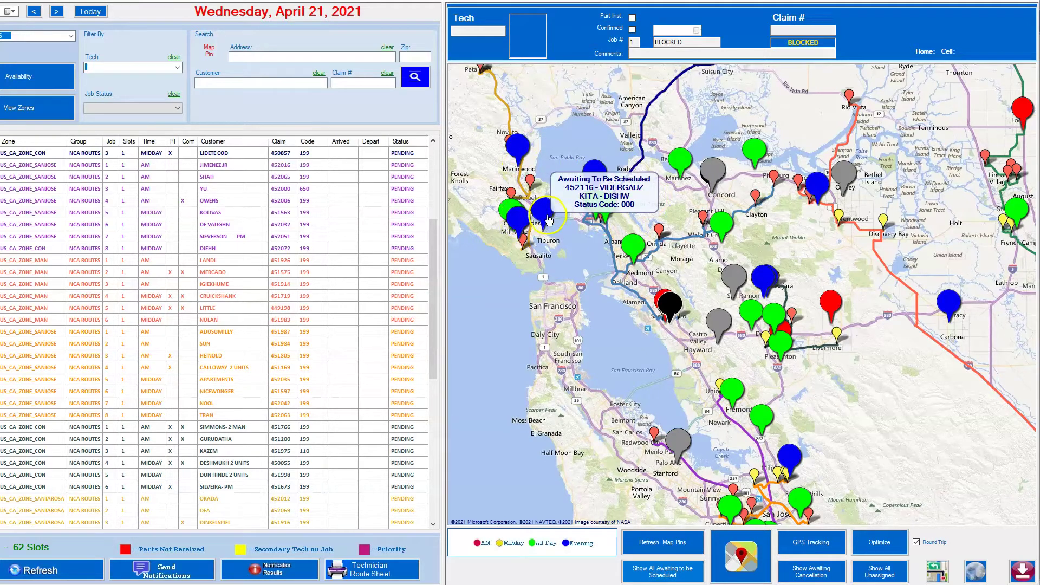
{"action": "mouse_move", "coordinate": [531, 183]}
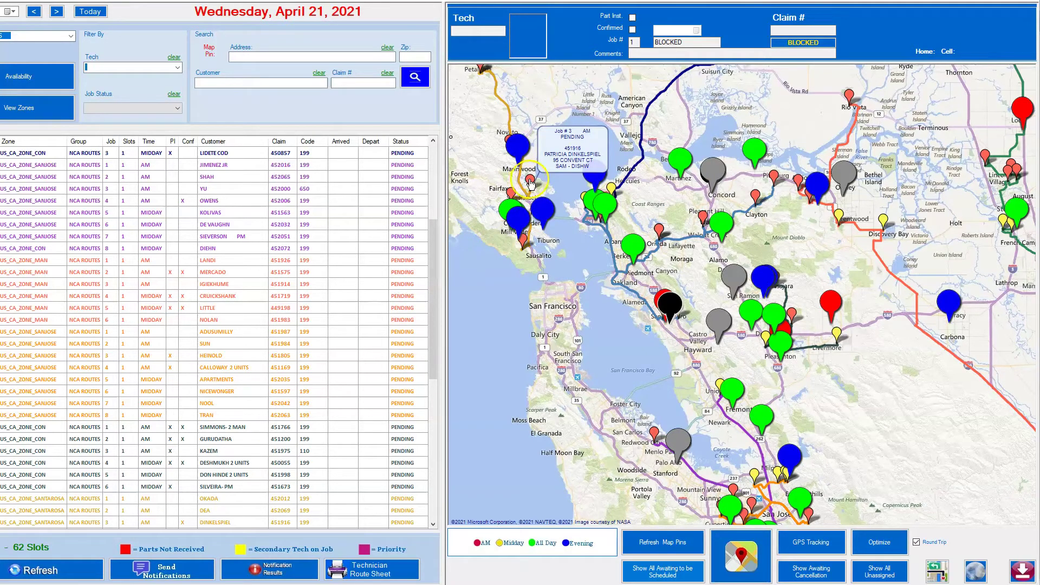
{"action": "left_click", "coordinate": [576, 375]}
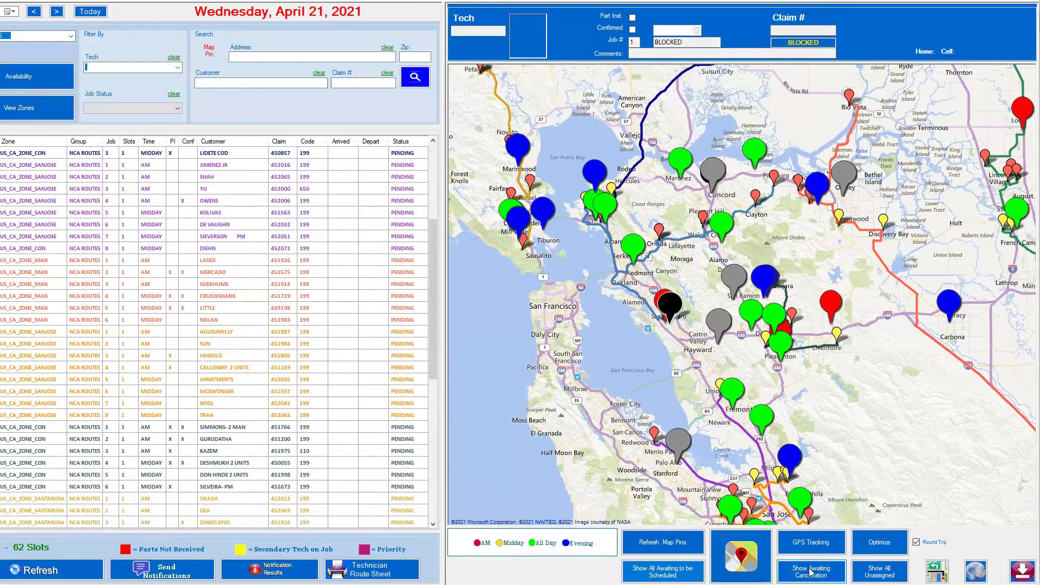
{"action": "left_click", "coordinate": [761, 420]}
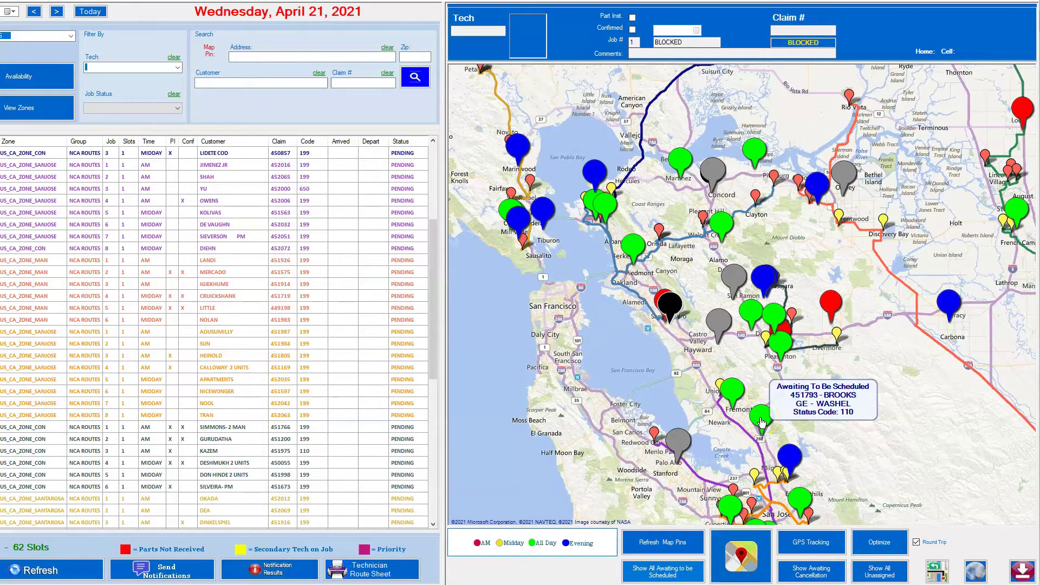
{"action": "left_click", "coordinate": [662, 380]}
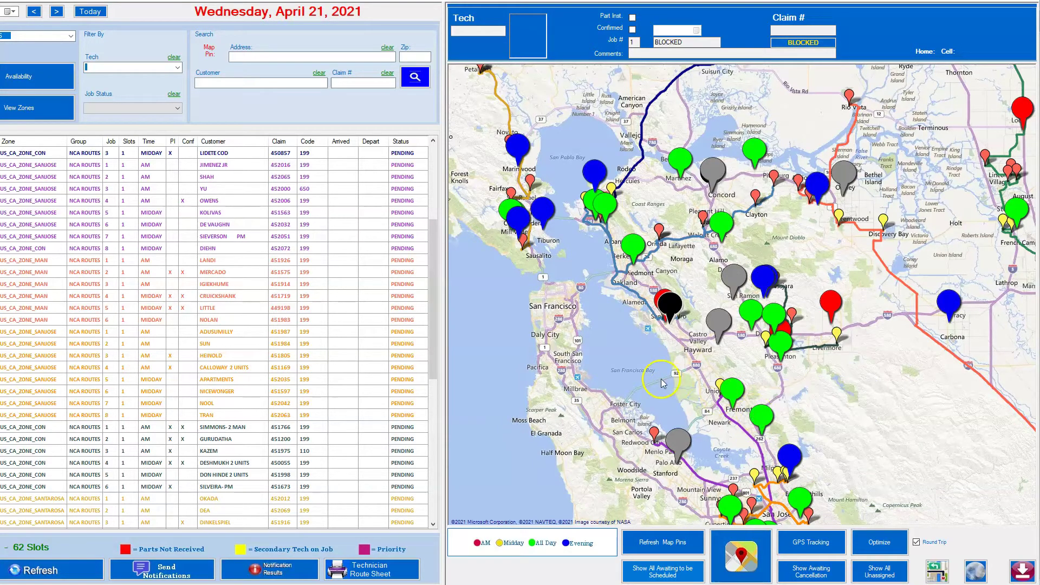
{"action": "left_click", "coordinate": [641, 572]}
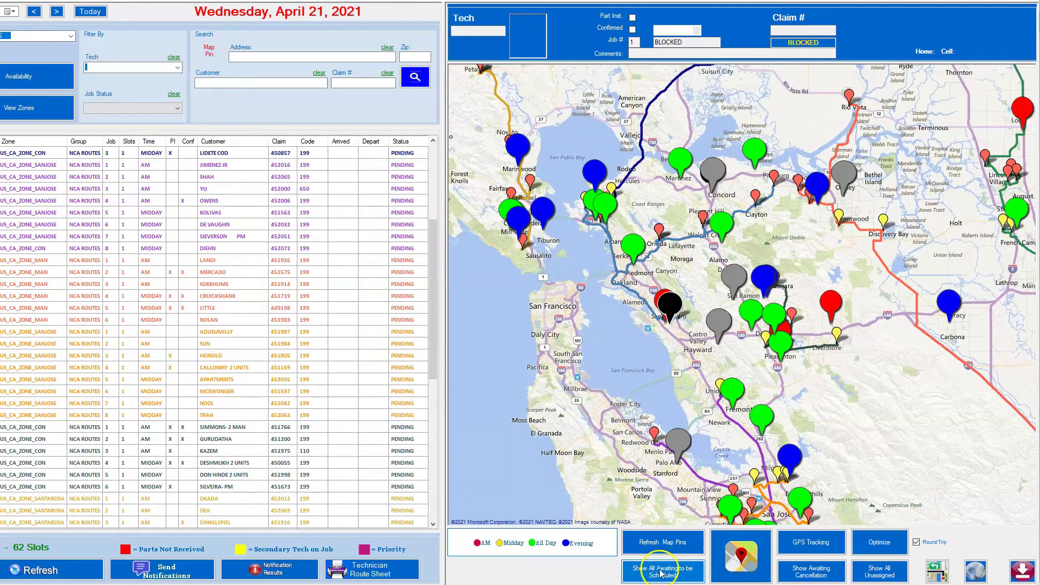
{"action": "left_click", "coordinate": [614, 355]}
{"action": "left_click", "coordinate": [621, 171]}
{"action": "left_click", "coordinate": [580, 164]}
{"action": "left_click", "coordinate": [561, 352]}
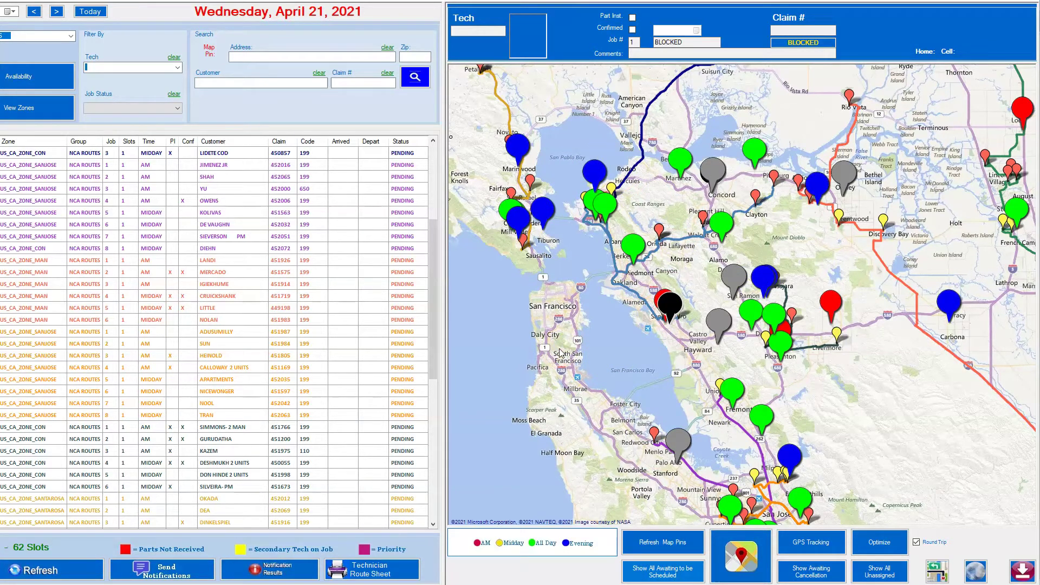
{"action": "left_click", "coordinate": [598, 347]}
{"action": "left_click", "coordinate": [611, 313]}
{"action": "mouse_move", "coordinate": [676, 310]}
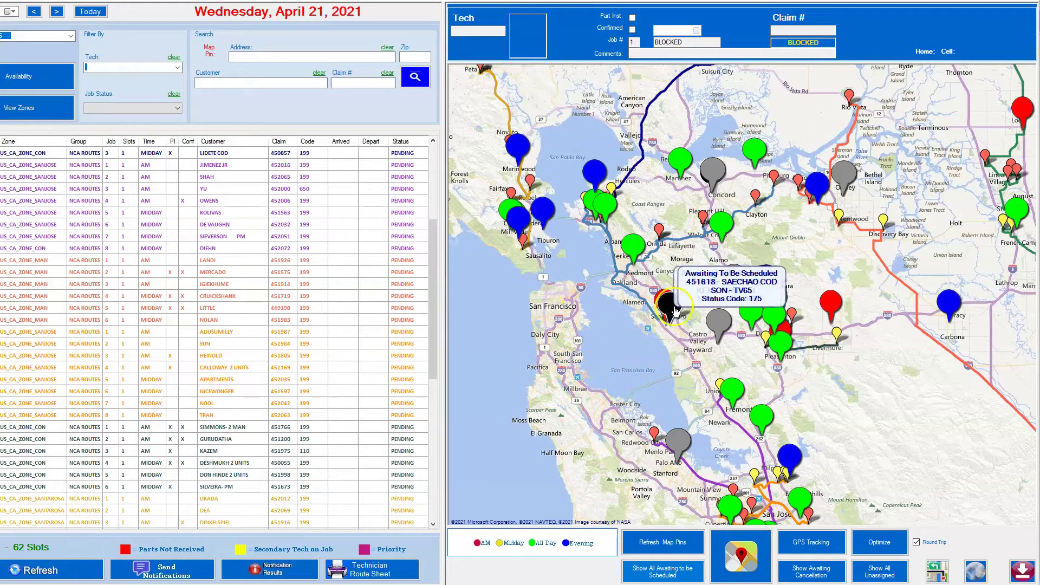
{"action": "mouse_move", "coordinate": [844, 178]}
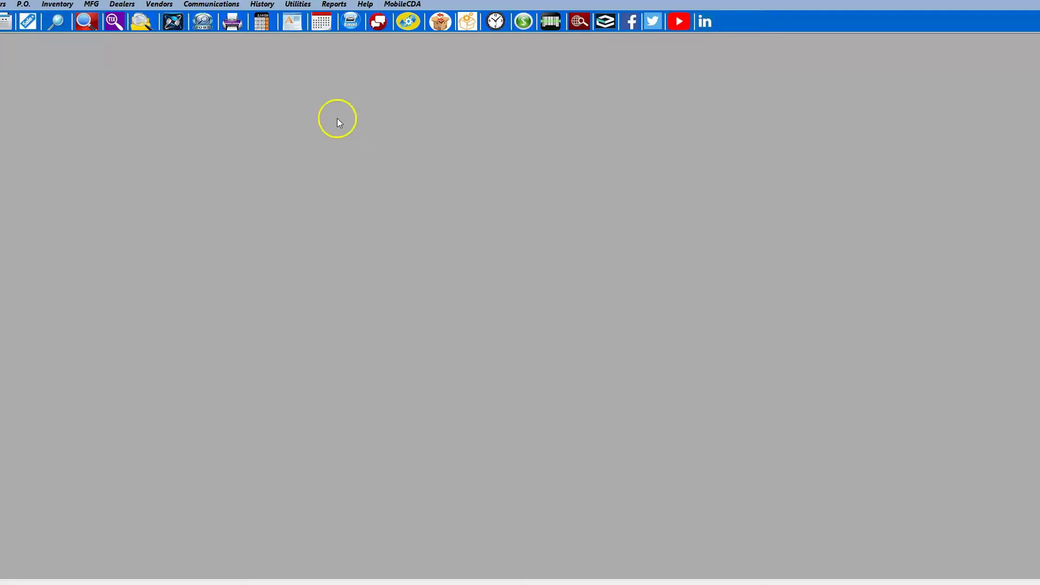
Open the In-House Sub-Status Setup list and select code 000
{"action": "left_click", "coordinate": [304, 5]}
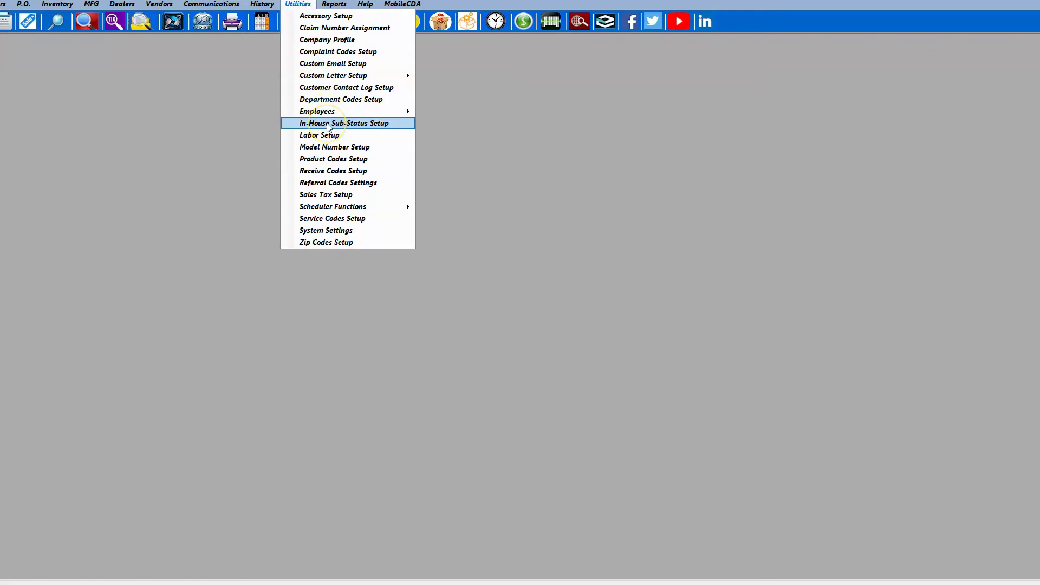
{"action": "left_click", "coordinate": [328, 124]}
{"action": "left_click", "coordinate": [304, 159]}
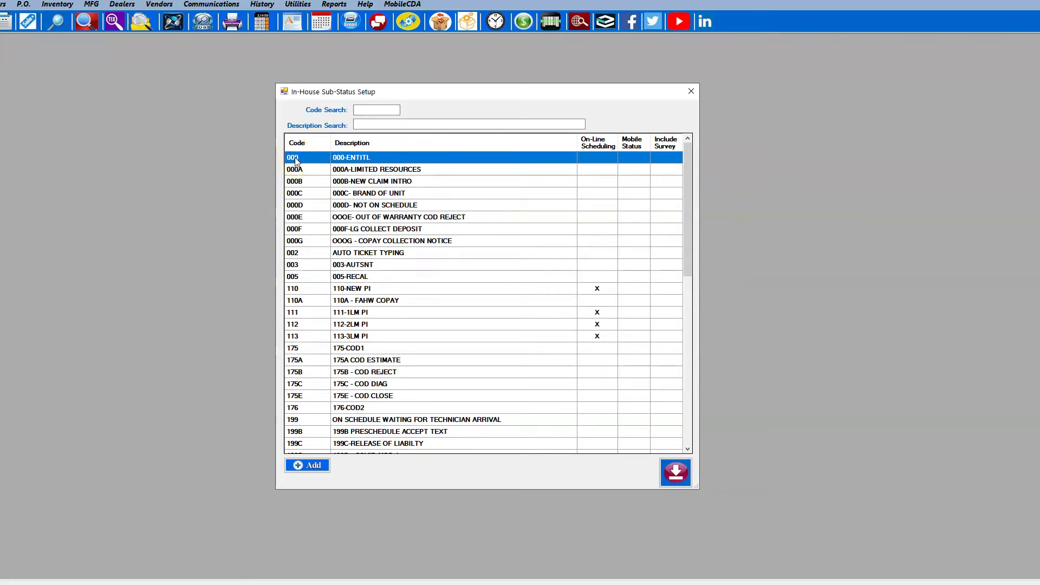
Open sub-status code 000 to review its pin-to-map option and map pin color, and leave without saving
{"action": "double_click", "coordinate": [295, 157]}
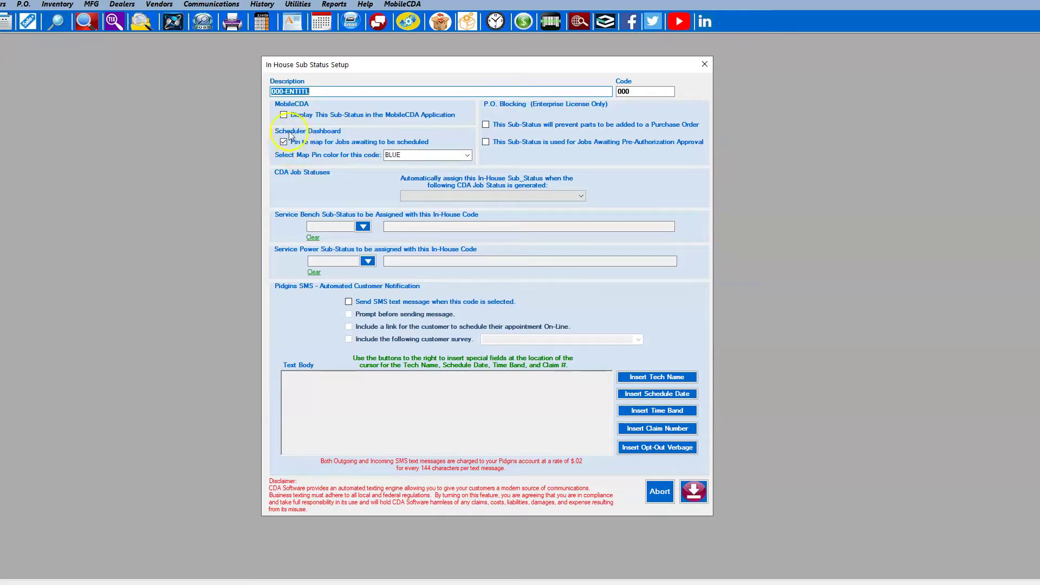
{"action": "left_click", "coordinate": [284, 140]}
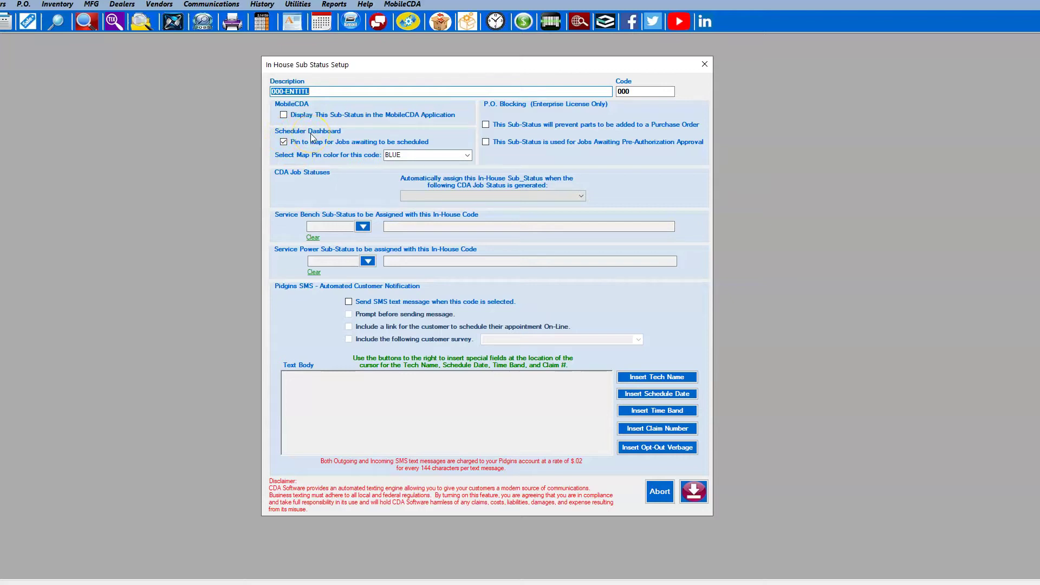
{"action": "left_click", "coordinate": [283, 142]}
{"action": "left_click", "coordinate": [284, 142]}
{"action": "left_click", "coordinate": [390, 156]}
{"action": "left_click", "coordinate": [659, 493]}
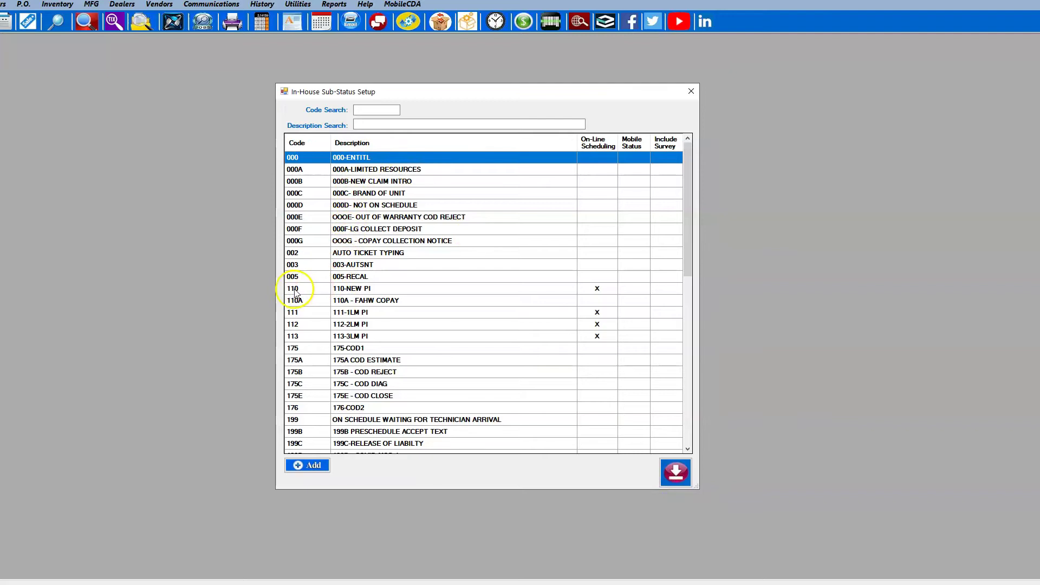
Open sub-status 110-NEW PI to review its Scheduler Dashboard pin settings, and close its setup
{"action": "left_click", "coordinate": [338, 291]}
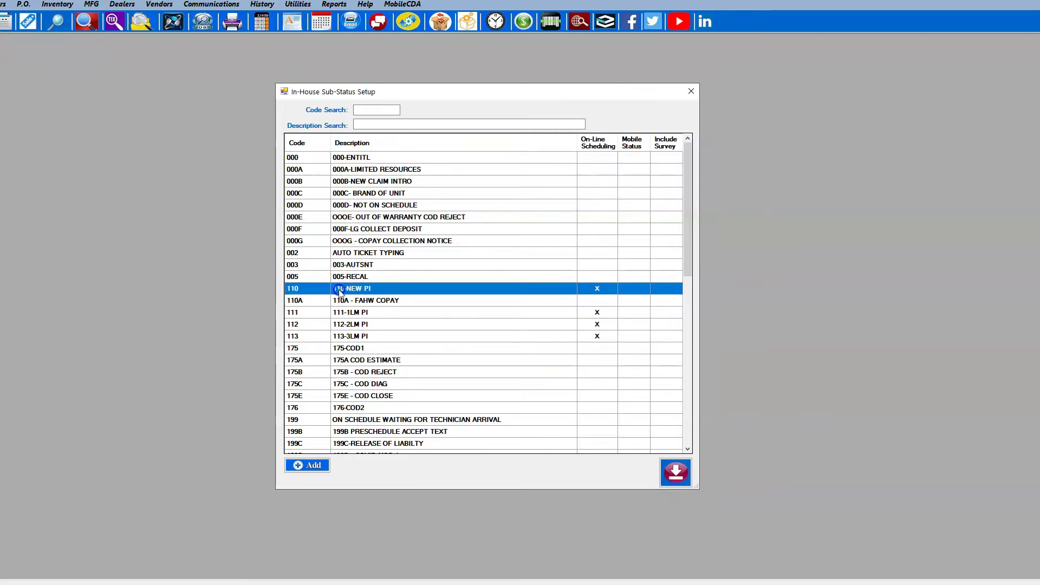
{"action": "left_click", "coordinate": [351, 290]}
{"action": "double_click", "coordinate": [353, 291]}
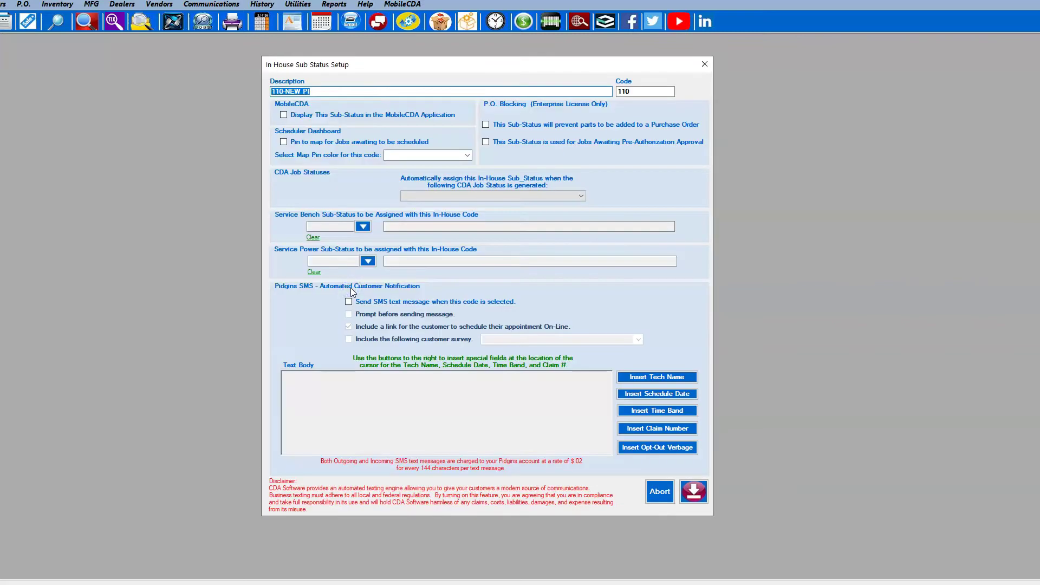
{"action": "left_click", "coordinate": [284, 142]}
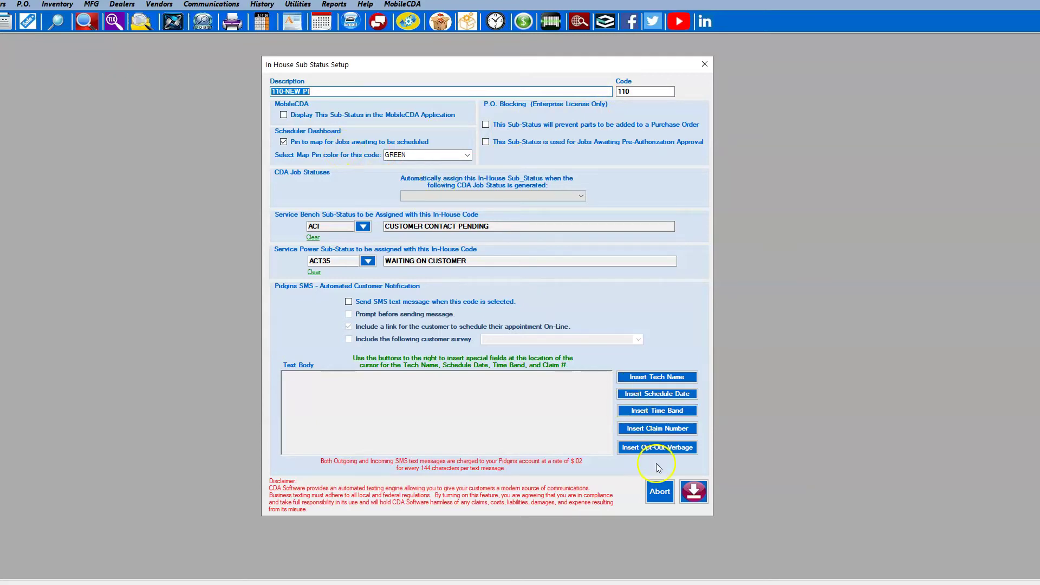
{"action": "left_click", "coordinate": [695, 498]}
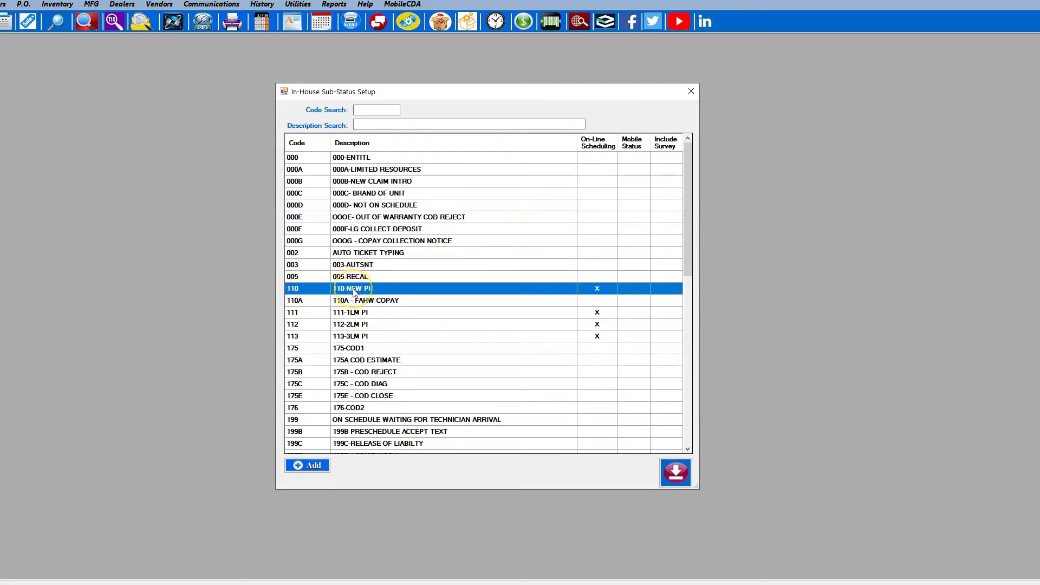
Go through the related parts-in sub-status codes 110, 111, 112 and 113 in the list
{"action": "left_click", "coordinate": [293, 313]}
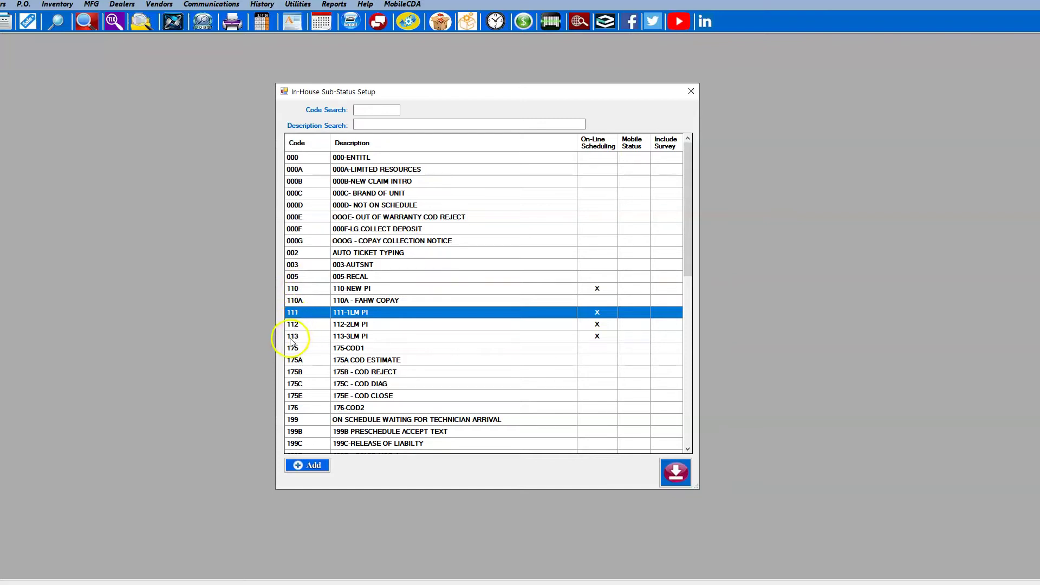
{"action": "left_click", "coordinate": [298, 289]}
{"action": "left_click", "coordinate": [303, 313]}
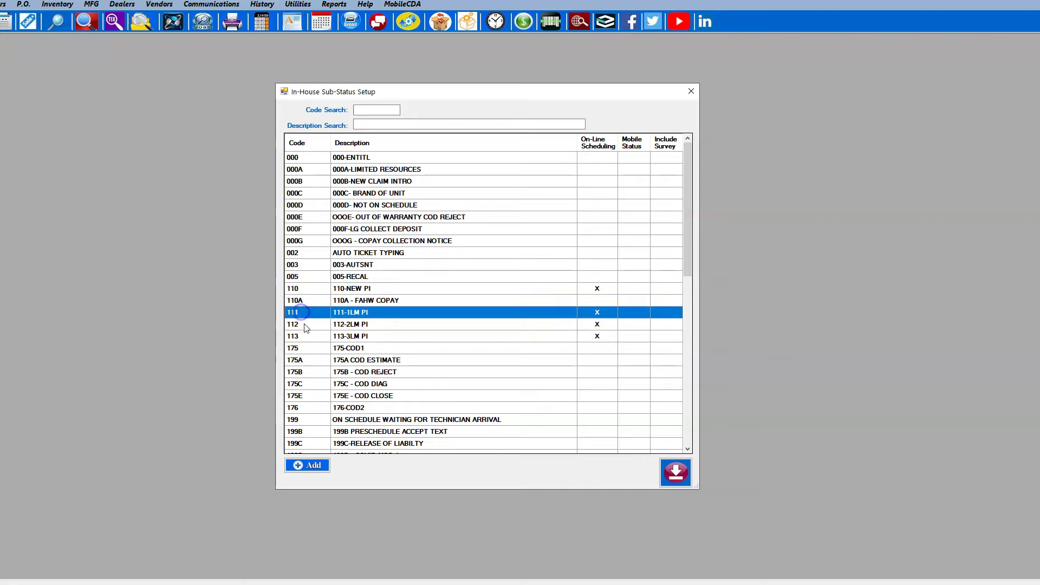
{"action": "left_click", "coordinate": [304, 324]}
{"action": "left_click", "coordinate": [303, 341]}
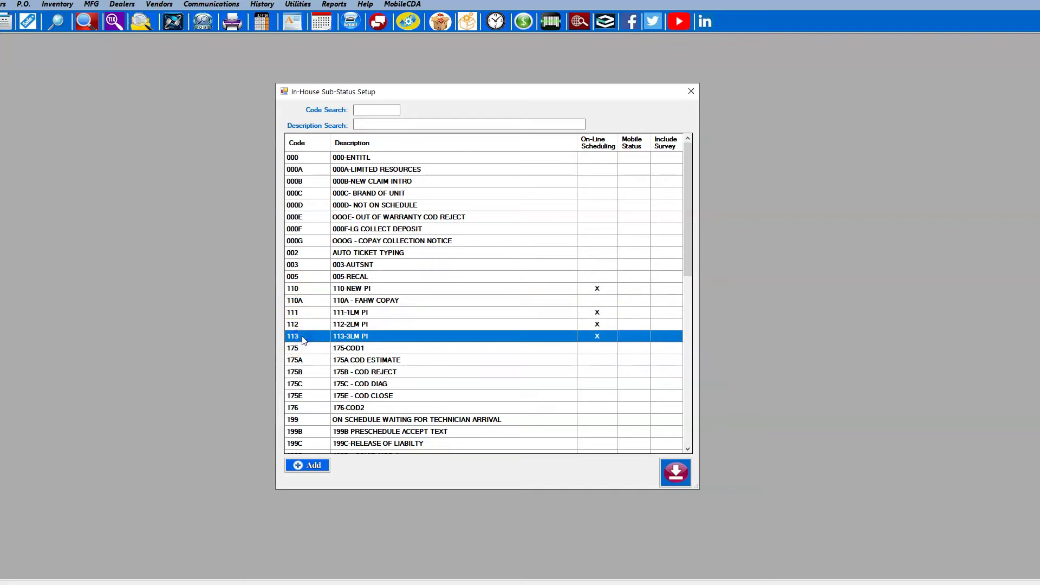
{"action": "left_click", "coordinate": [340, 312]}
{"action": "left_click", "coordinate": [342, 324]}
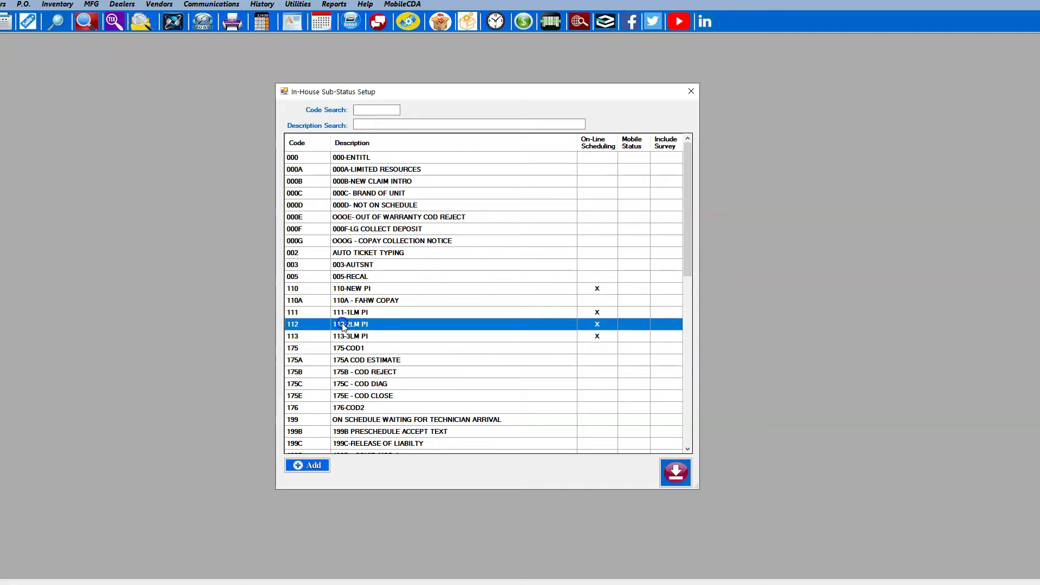
{"action": "left_click", "coordinate": [344, 336]}
Open sub-status 111-1LM PI to review its pin-to-map option and map pin color, and close its setup
{"action": "left_click", "coordinate": [342, 313]}
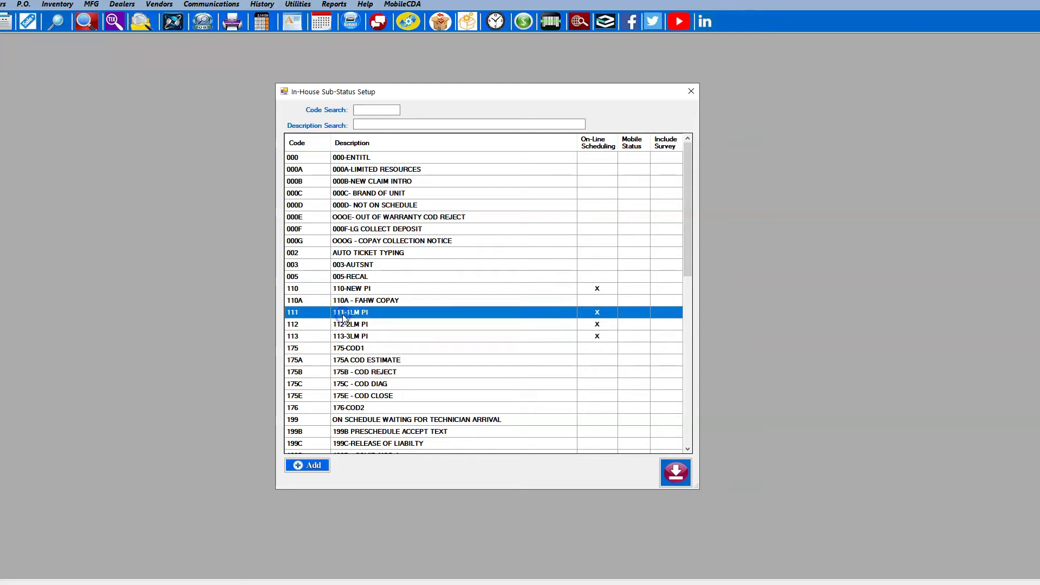
{"action": "double_click", "coordinate": [343, 319]}
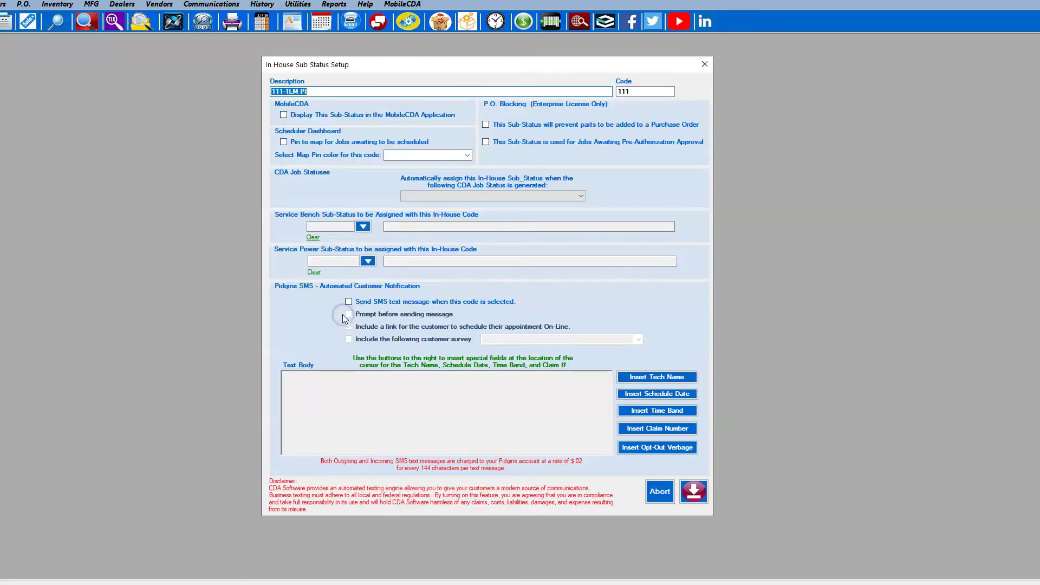
{"action": "left_click", "coordinate": [285, 144]}
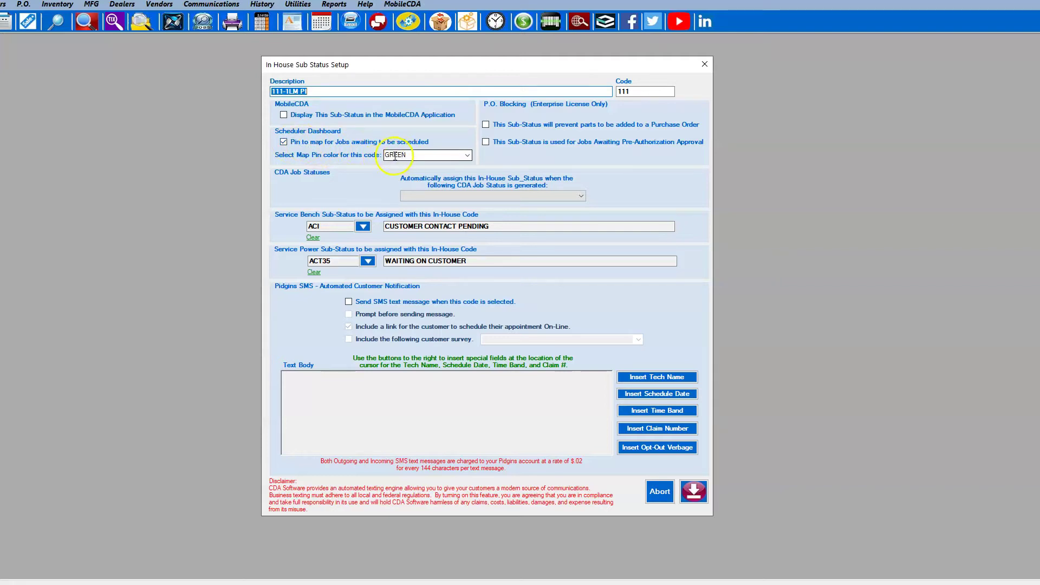
{"action": "left_click", "coordinate": [419, 156]}
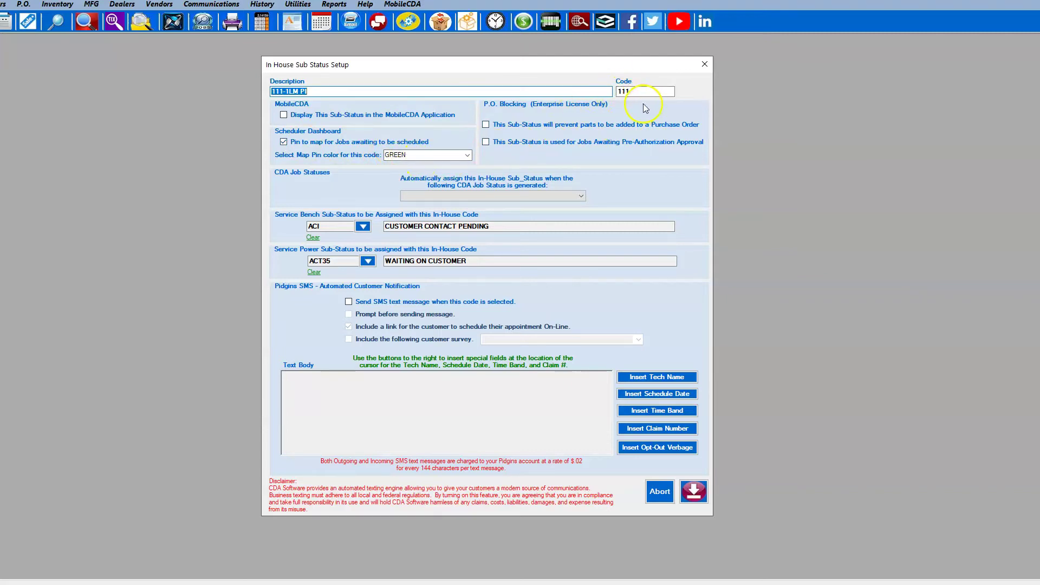
{"action": "left_click", "coordinate": [687, 493]}
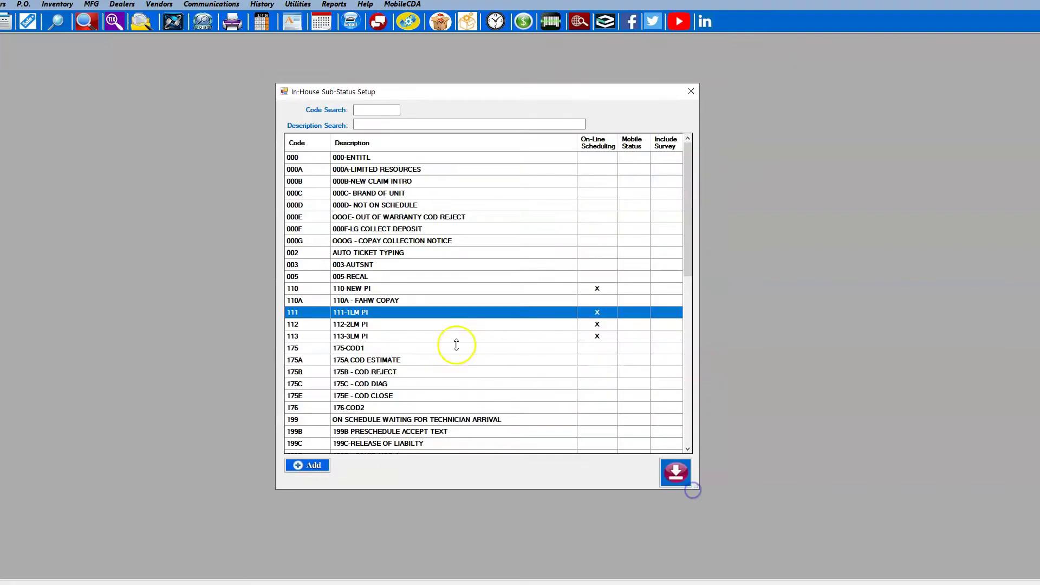
Open sub-statuses 112-2LM PI and 113-3LM PI in turn to review their map pin settings, closing each one
{"action": "left_click", "coordinate": [368, 325]}
{"action": "double_click", "coordinate": [368, 326]}
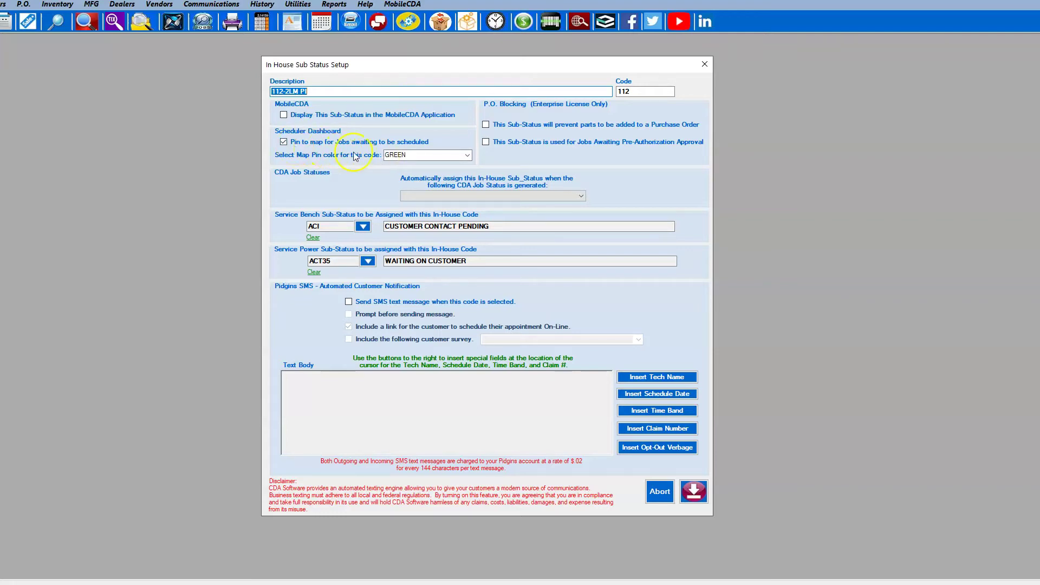
{"action": "left_click", "coordinate": [691, 492]}
{"action": "double_click", "coordinate": [359, 336]}
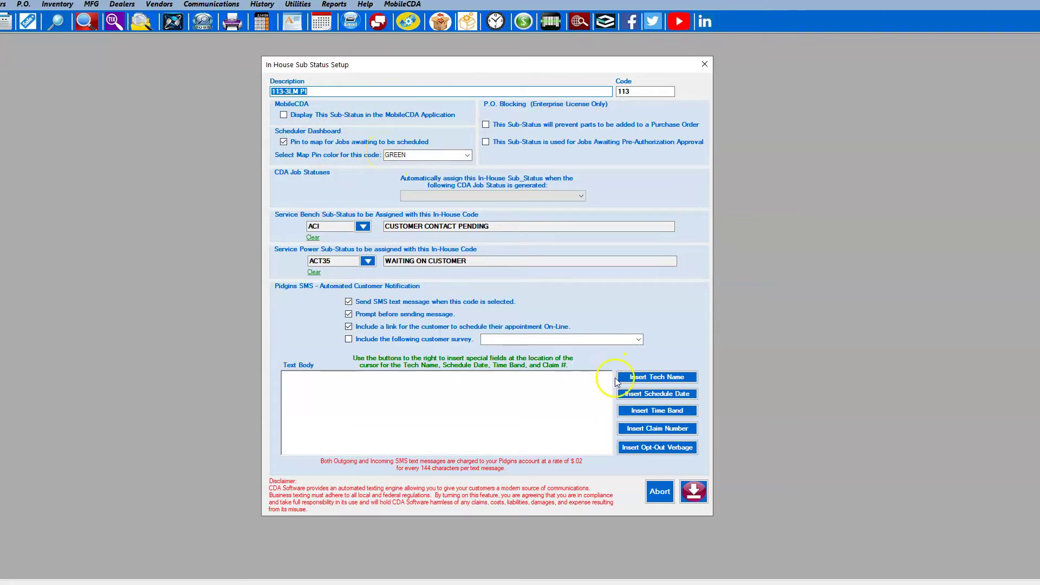
{"action": "left_click", "coordinate": [693, 491]}
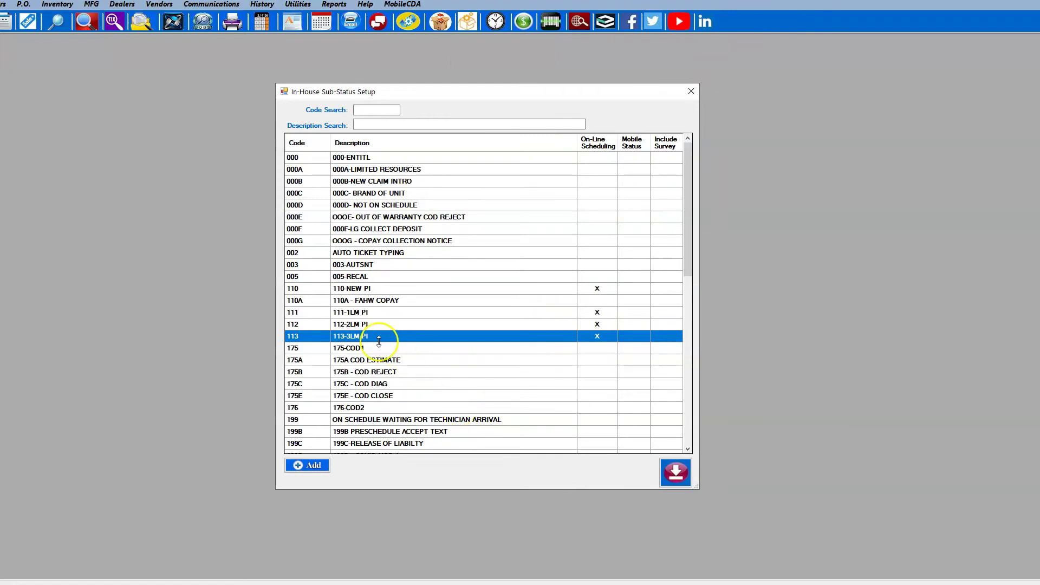
Open sub-status 175-COD1 to review its pin-to-map option and map pin color, and leave without saving
{"action": "left_click", "coordinate": [358, 350]}
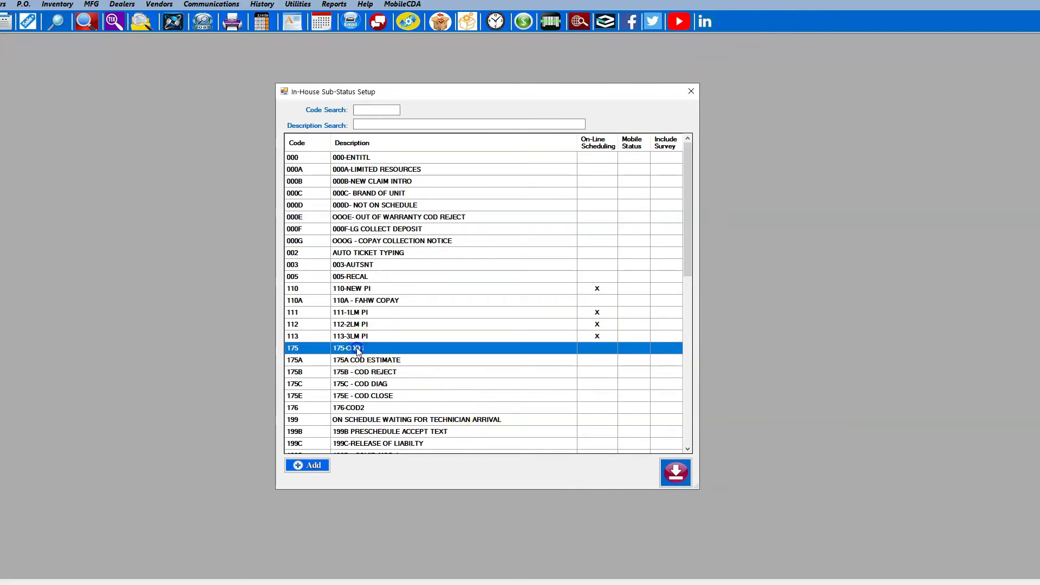
{"action": "double_click", "coordinate": [357, 347]}
{"action": "left_click", "coordinate": [280, 143]}
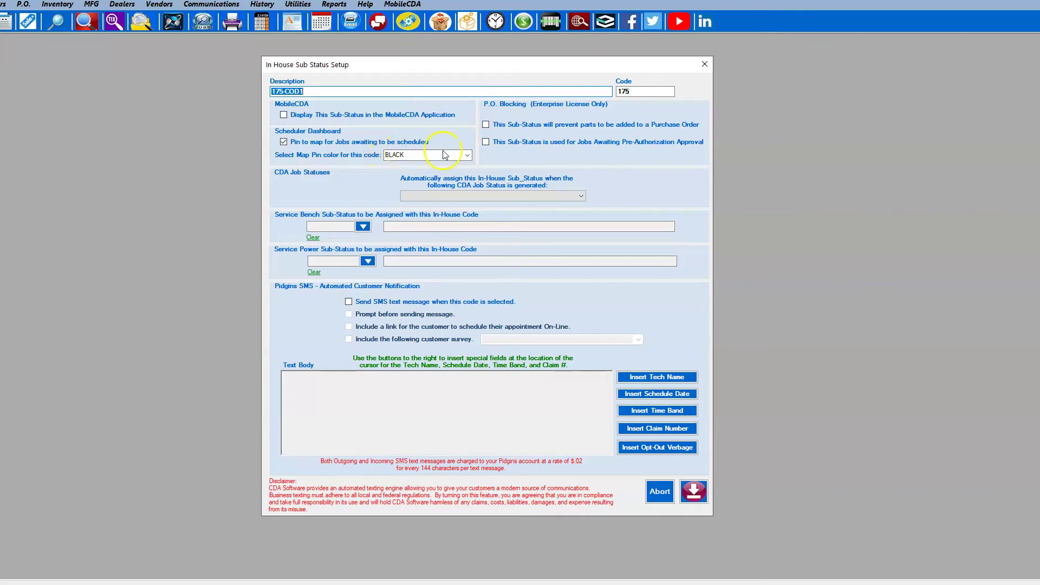
{"action": "left_click", "coordinate": [660, 492]}
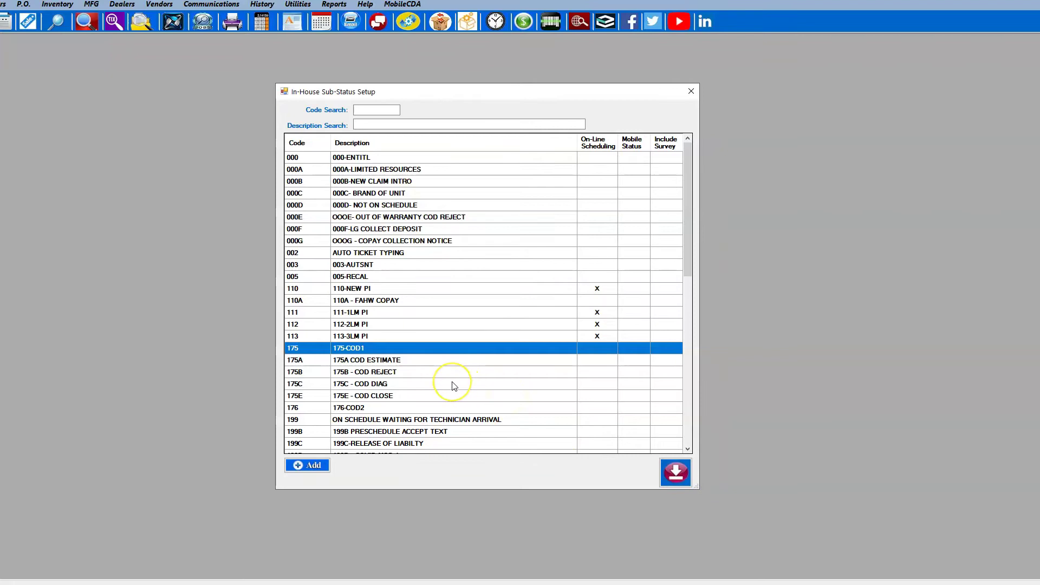
Select code 199, ON SCHEDULE WAITING FOR TECHNICIAN ARRIVAL, in the sub-status list
{"action": "scroll", "coordinate": [454, 386], "scroll_direction": "down", "scroll_amount": 1}
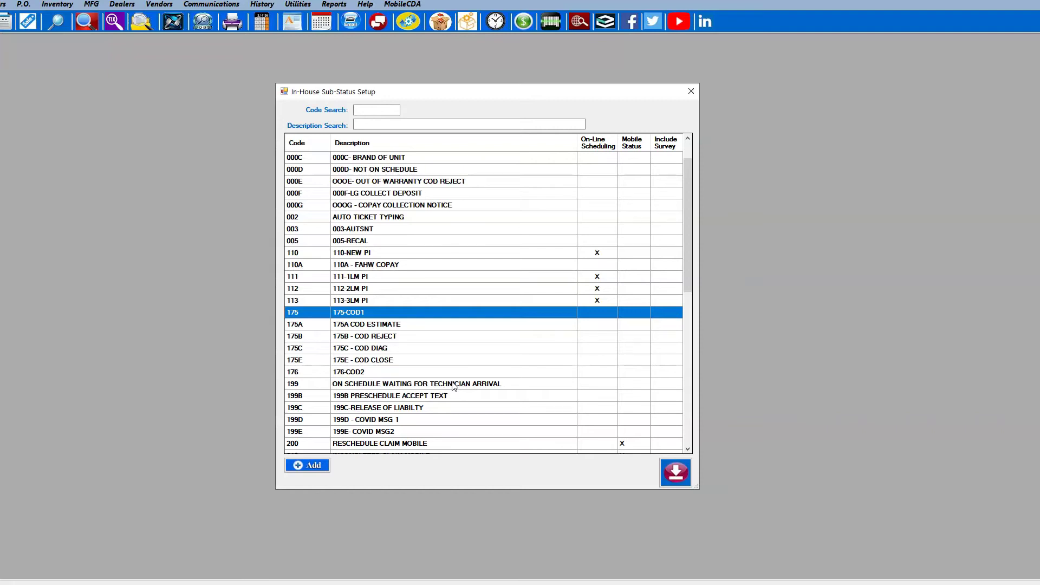
{"action": "left_click", "coordinate": [454, 384]}
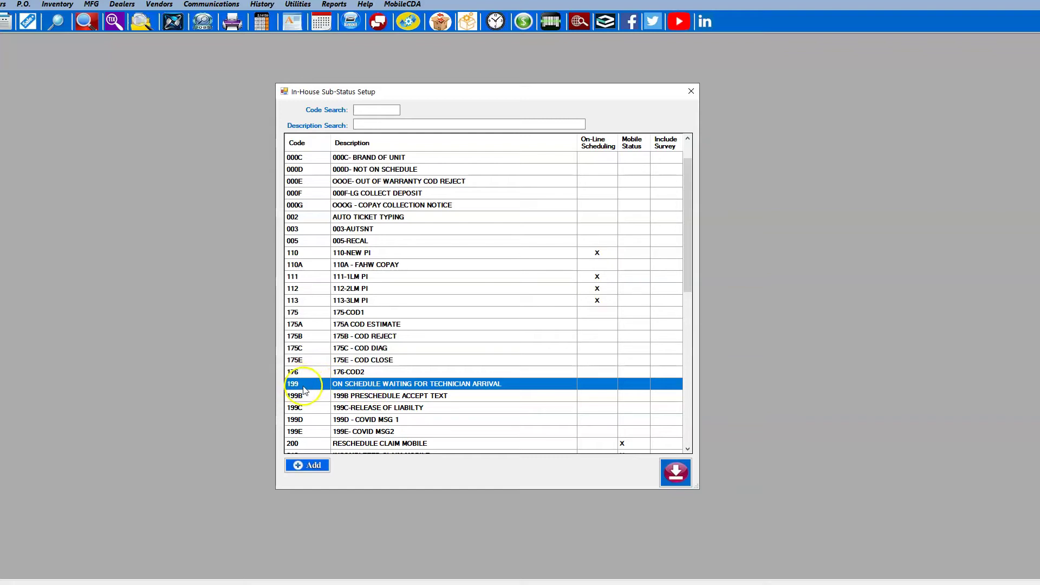
Open sub-status 199 to review its map pin settings, compare with the scheduler dashboard map, and leave the setup without saving
{"action": "double_click", "coordinate": [351, 385]}
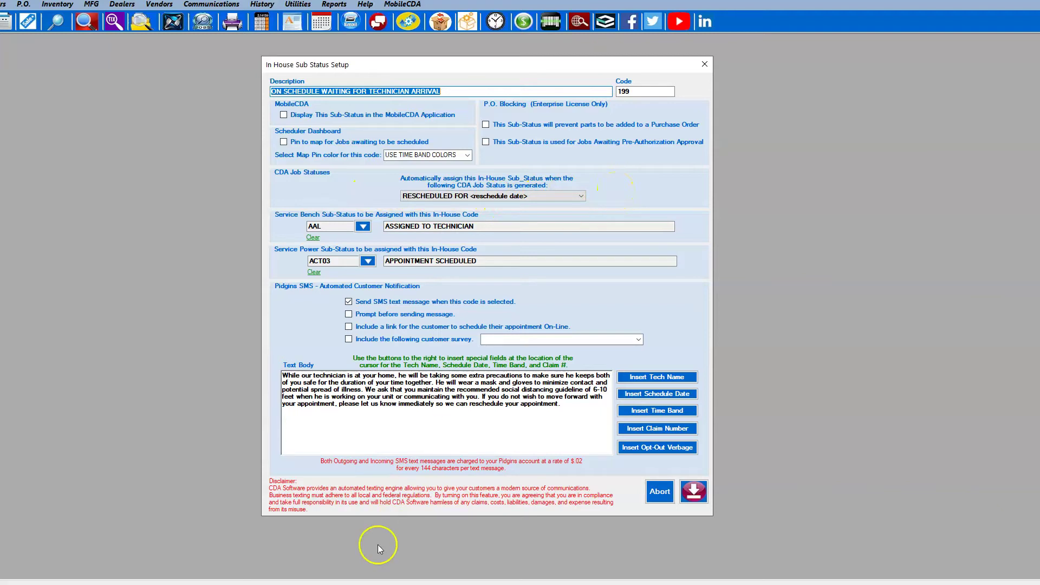
{"action": "mouse_move", "coordinate": [379, 582]}
{"action": "left_click", "coordinate": [303, 566]}
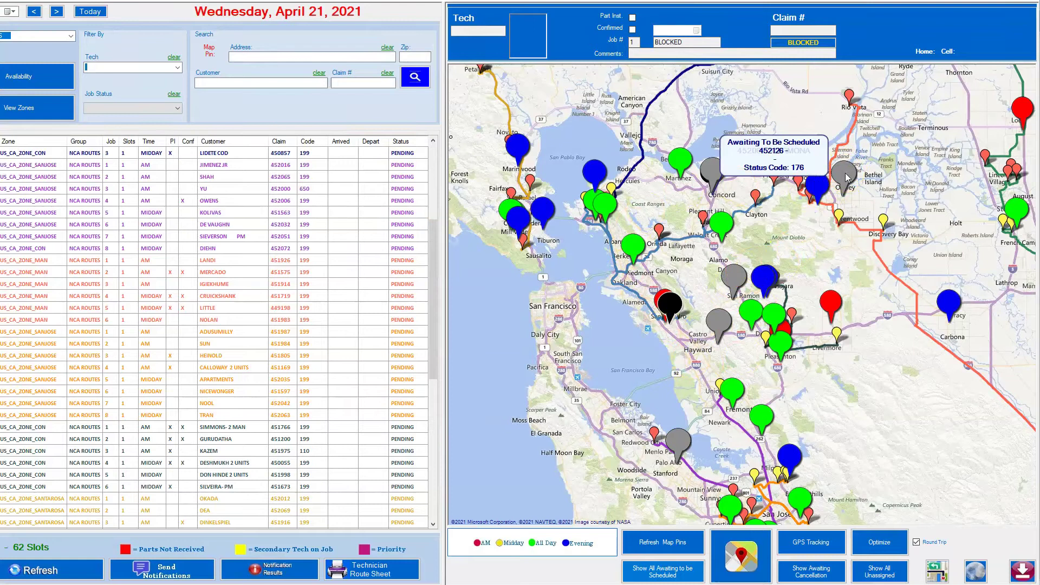
{"action": "left_click", "coordinate": [532, 431]}
{"action": "mouse_move", "coordinate": [303, 581]}
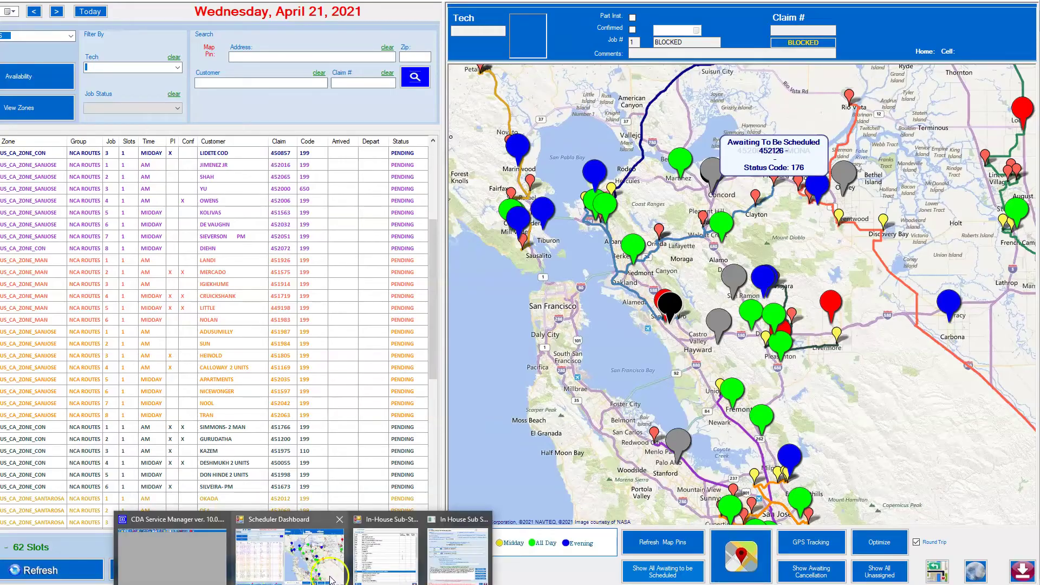
{"action": "left_click", "coordinate": [446, 544]}
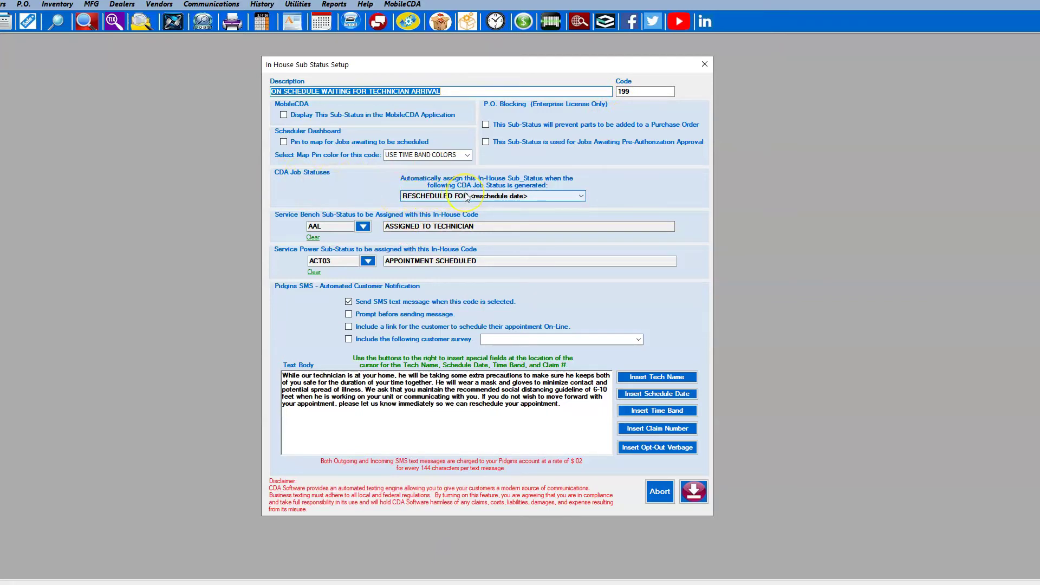
{"action": "left_click", "coordinate": [658, 494]}
Try to assign the job status RESCHEDULED FOR <reschedule date> to sub-status 199B PRESCHEDULE ACCEPT TEXT, and abandon its setup
{"action": "left_click", "coordinate": [354, 398]}
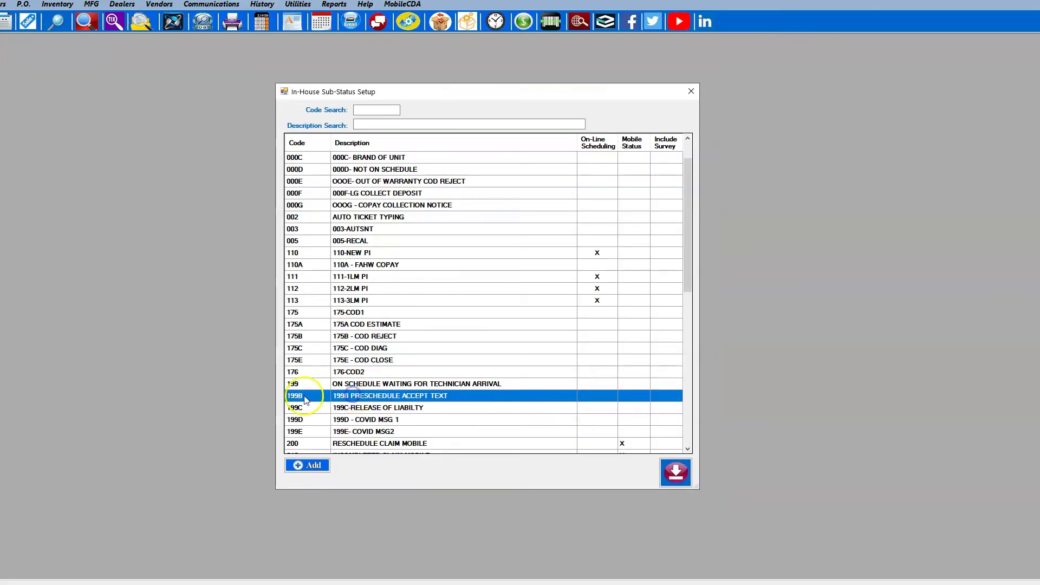
{"action": "double_click", "coordinate": [355, 399]}
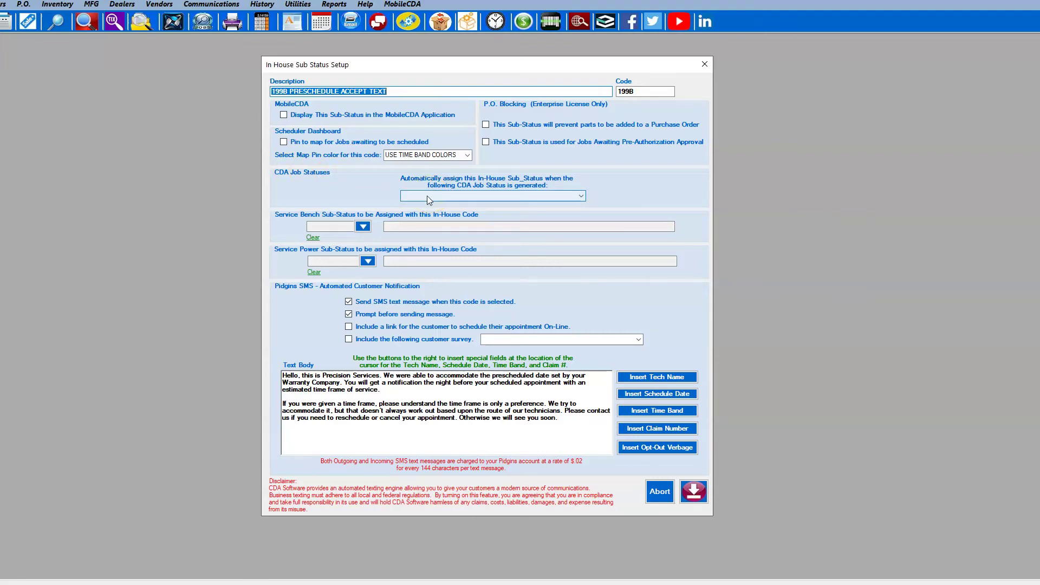
{"action": "left_click", "coordinate": [427, 198]}
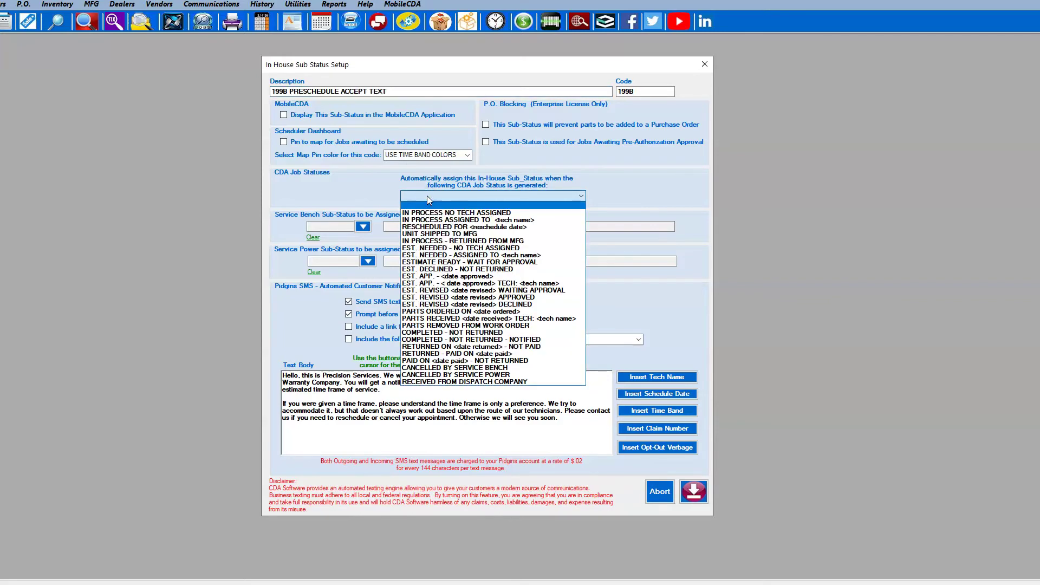
{"action": "left_click", "coordinate": [427, 227]}
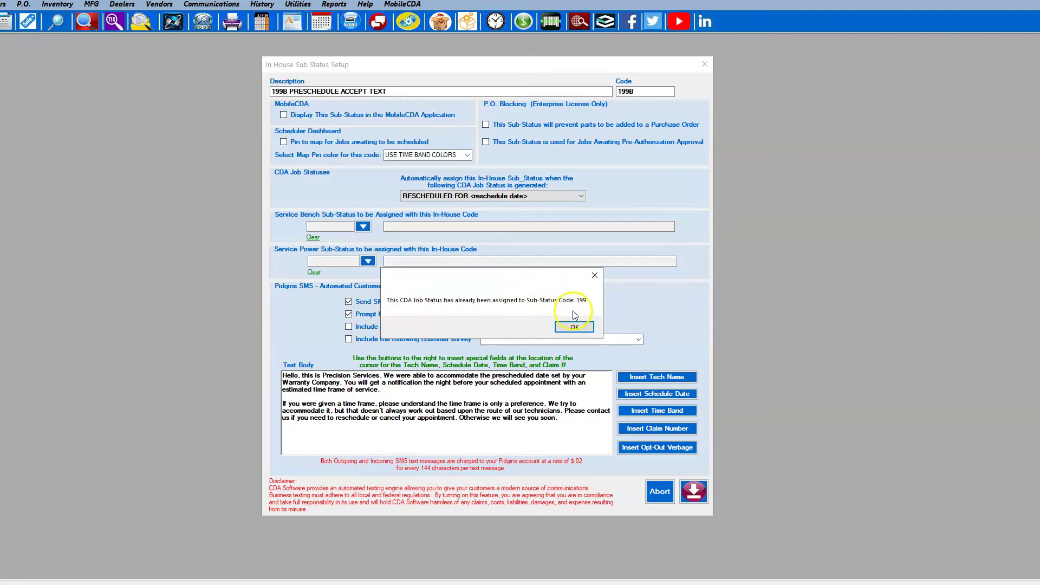
{"action": "left_click", "coordinate": [574, 326]}
{"action": "left_click", "coordinate": [448, 200]}
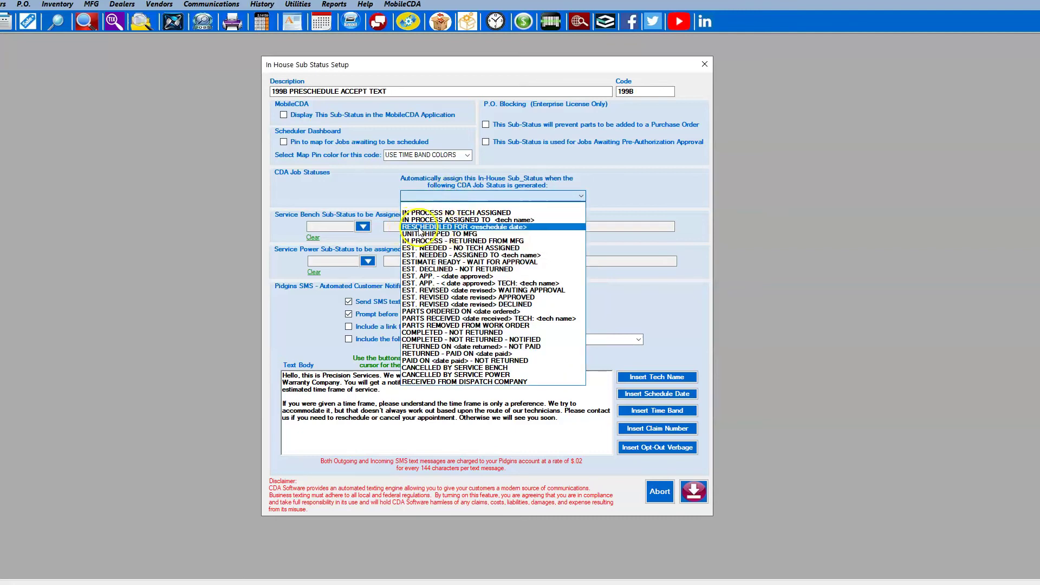
{"action": "left_click", "coordinate": [371, 199]}
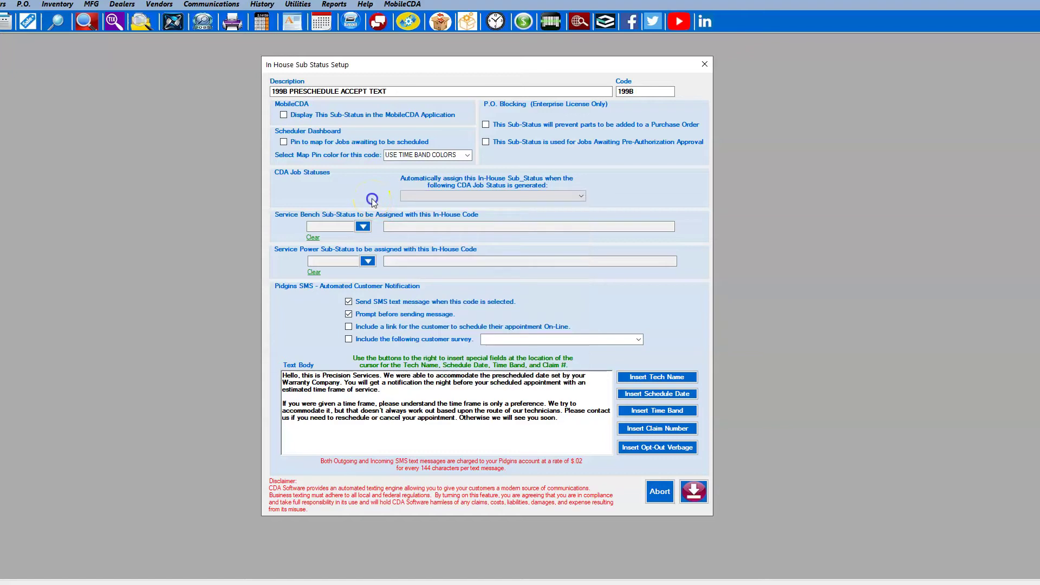
{"action": "left_click", "coordinate": [654, 498]}
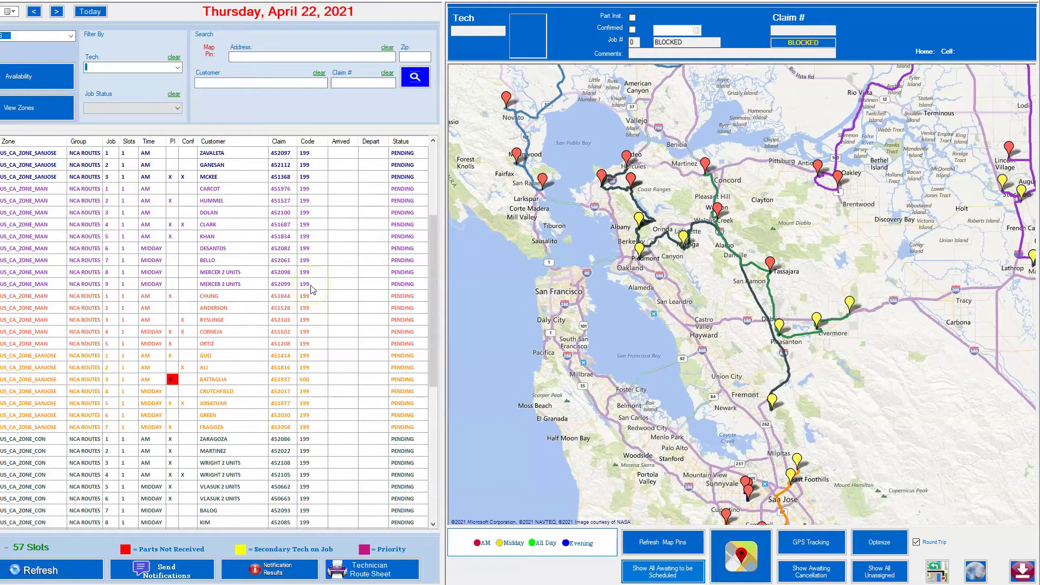
On the scheduler dashboard, open the sub-status selection for jobs awaiting scheduling and sort the available codes by code
{"action": "mouse_move", "coordinate": [513, 151]}
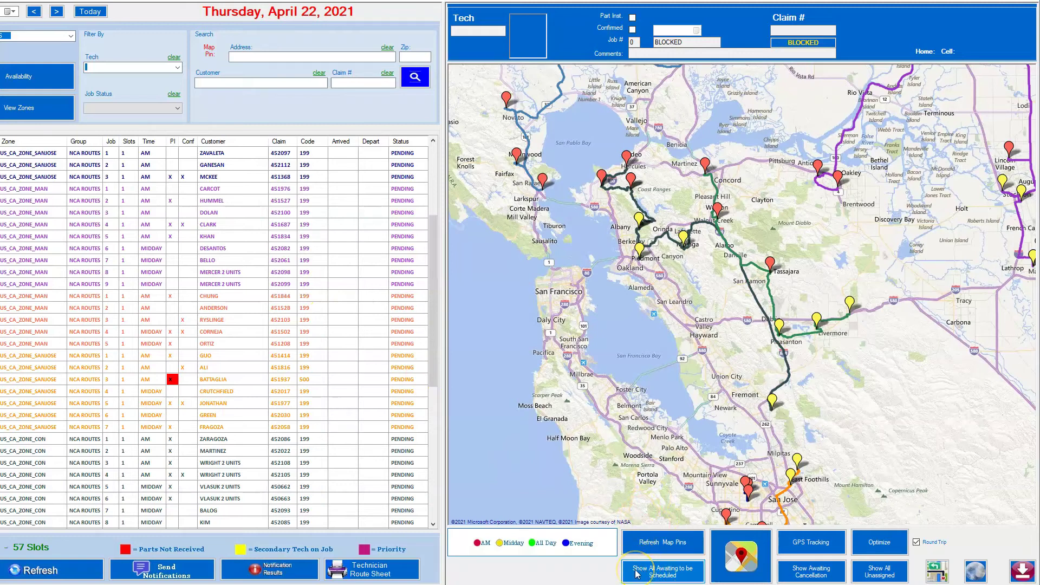
{"action": "left_click", "coordinate": [666, 576]}
{"action": "left_click", "coordinate": [636, 289]}
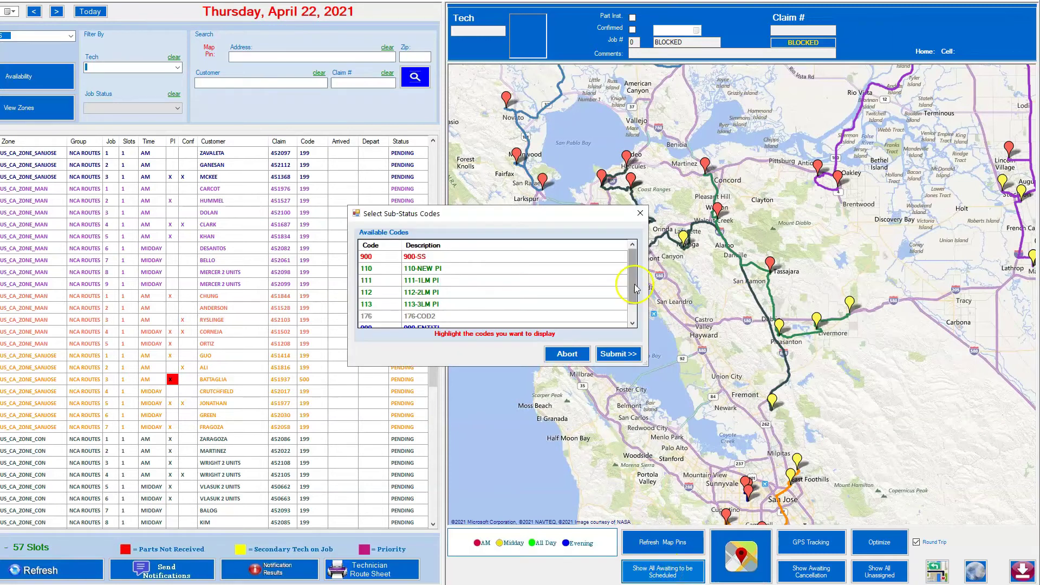
{"action": "left_click", "coordinate": [373, 245]}
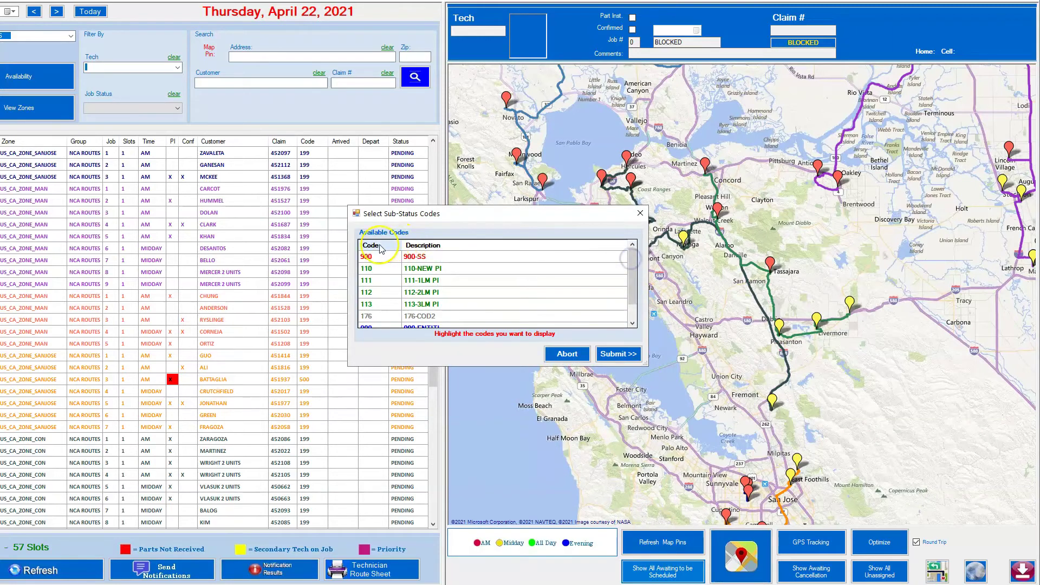
{"action": "mouse_move", "coordinate": [634, 271]}
{"action": "left_mouse_down"}
{"action": "mouse_move", "coordinate": [635, 302]}
{"action": "mouse_move", "coordinate": [634, 252]}
{"action": "mouse_move", "coordinate": [633, 271]}
{"action": "left_mouse_up"}
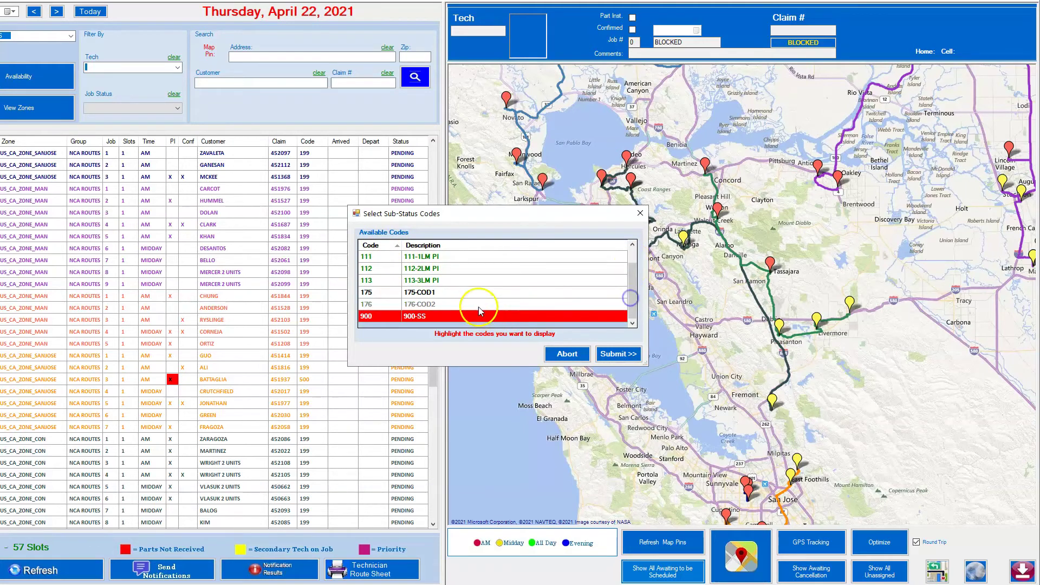
{"action": "scroll", "coordinate": [483, 293], "scroll_direction": "up", "scroll_amount": 1}
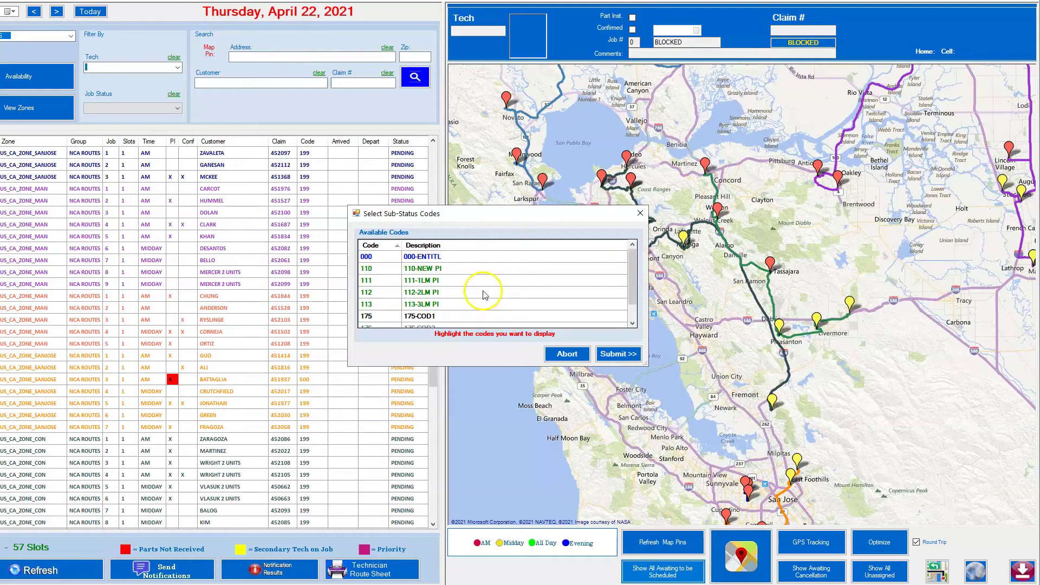
Highlight sub-status codes 000, 111, 112 and 113 one at a time in the available codes
{"action": "left_click", "coordinate": [373, 257]}
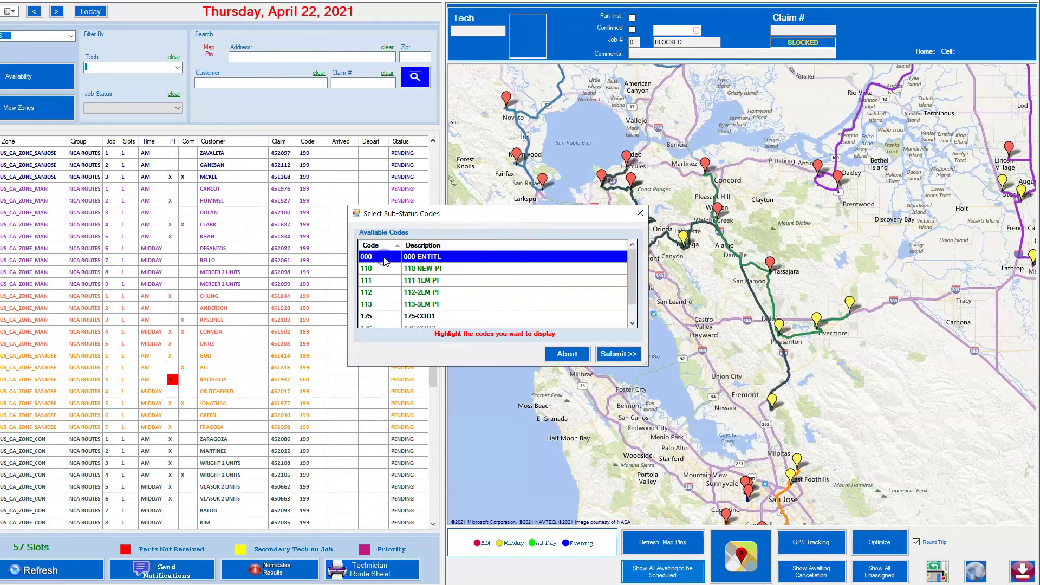
{"action": "left_click", "coordinate": [379, 281]}
{"action": "left_click", "coordinate": [380, 292]}
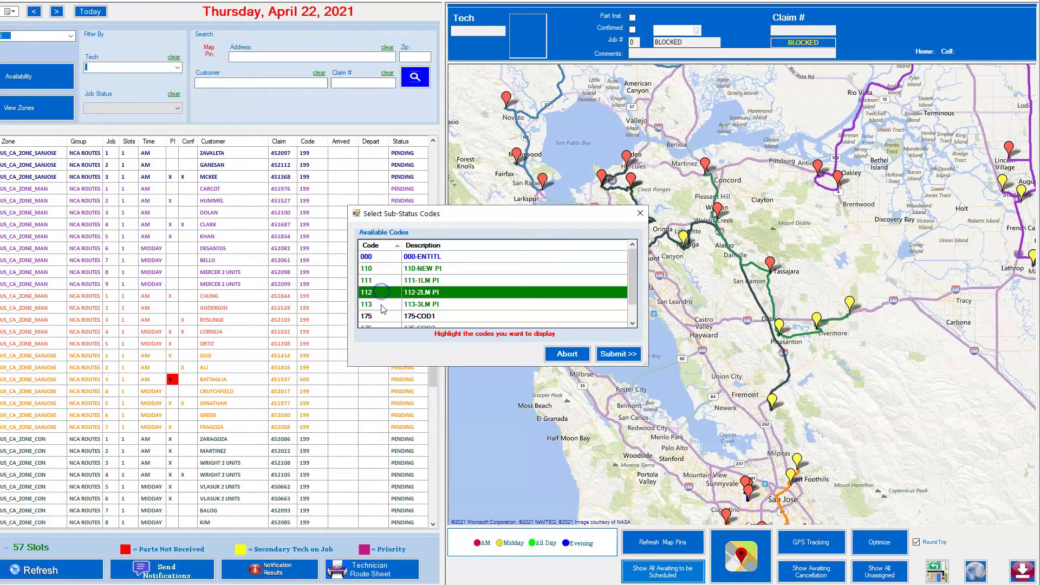
{"action": "left_click", "coordinate": [382, 304]}
{"action": "left_click", "coordinate": [633, 309]}
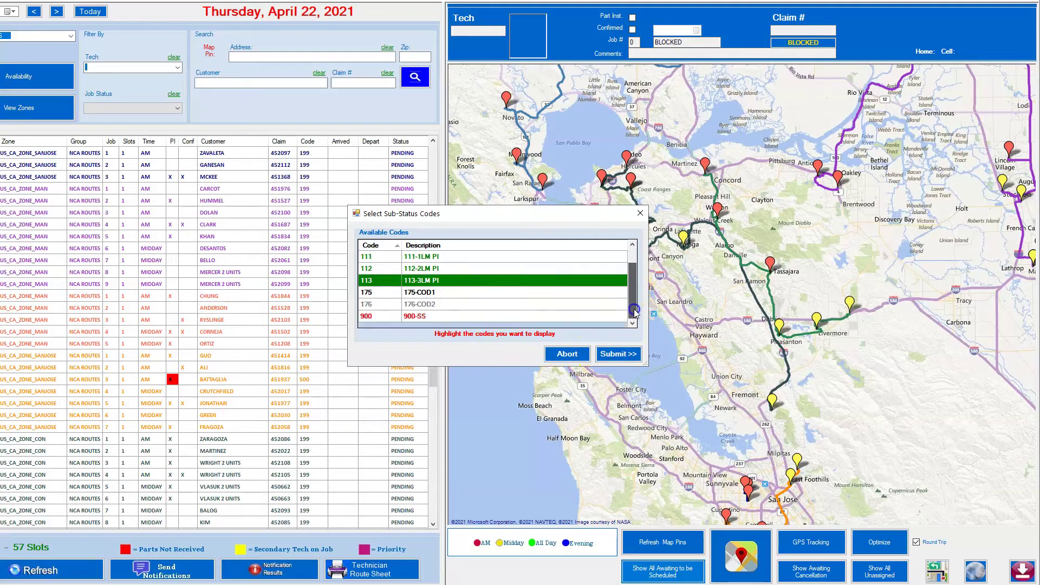
Highlight several separate sub-status codes together: 900, 175, 113, 111 and 000
{"action": "left_click", "coordinate": [421, 317]}
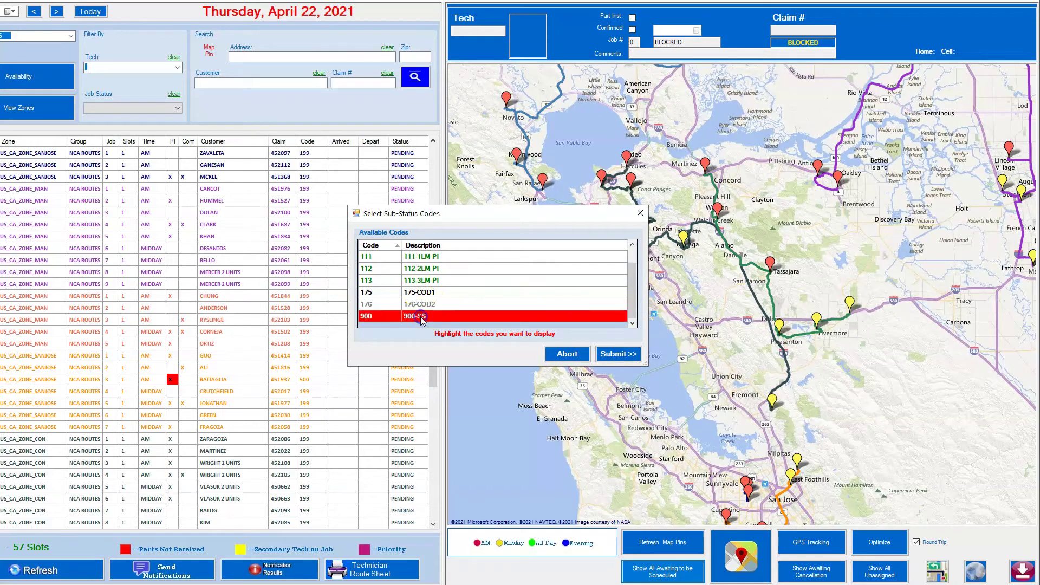
{"action": "left_click", "coordinate": [430, 293]}
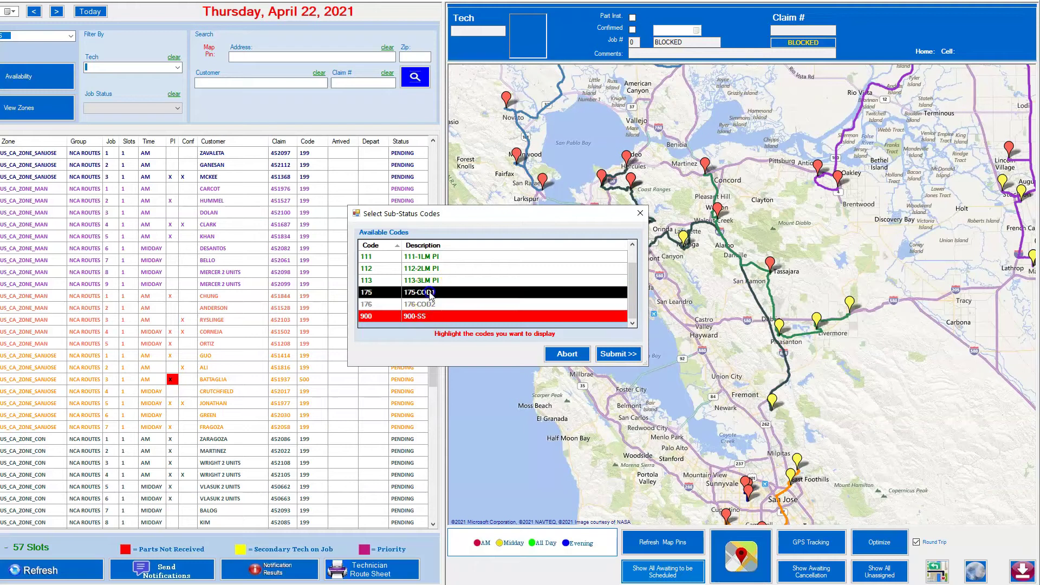
{"action": "left_click", "coordinate": [435, 283]}
{"action": "left_click", "coordinate": [455, 257]}
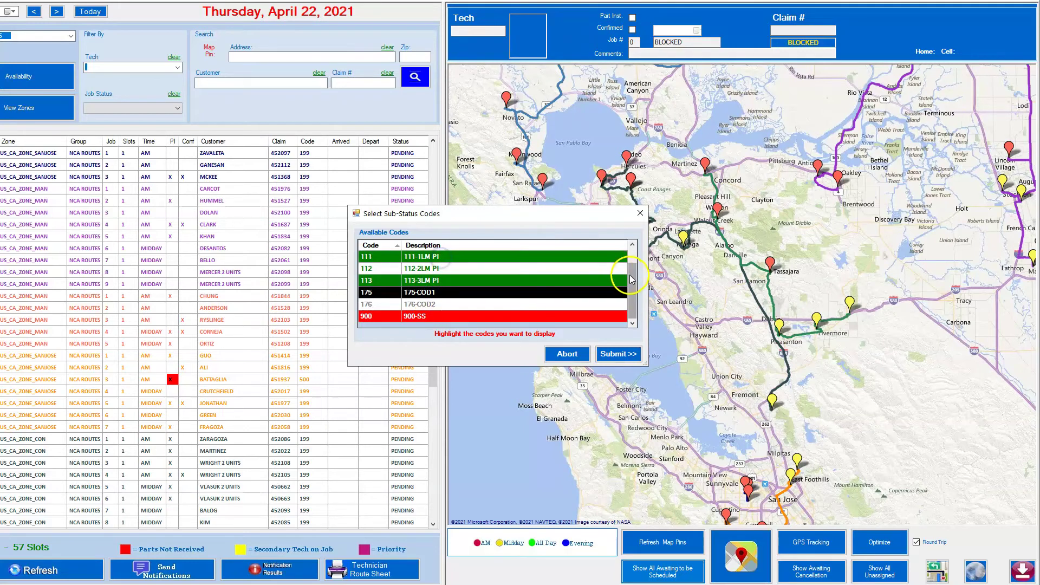
{"action": "left_click", "coordinate": [633, 245]}
{"action": "left_click", "coordinate": [452, 257]}
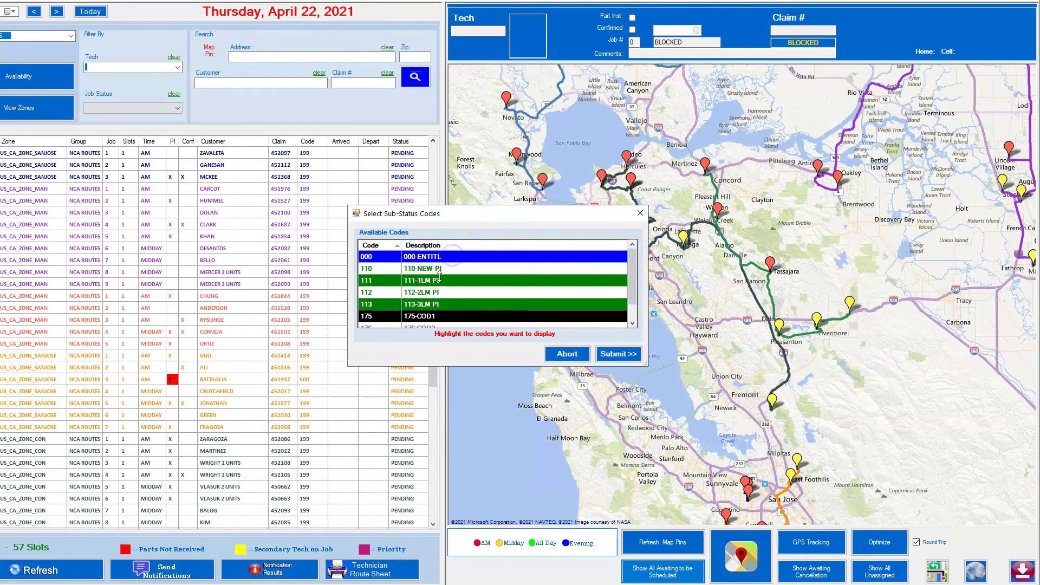
{"action": "left_click_drag", "start_coordinate": [633, 276], "coordinate": [633, 293]}
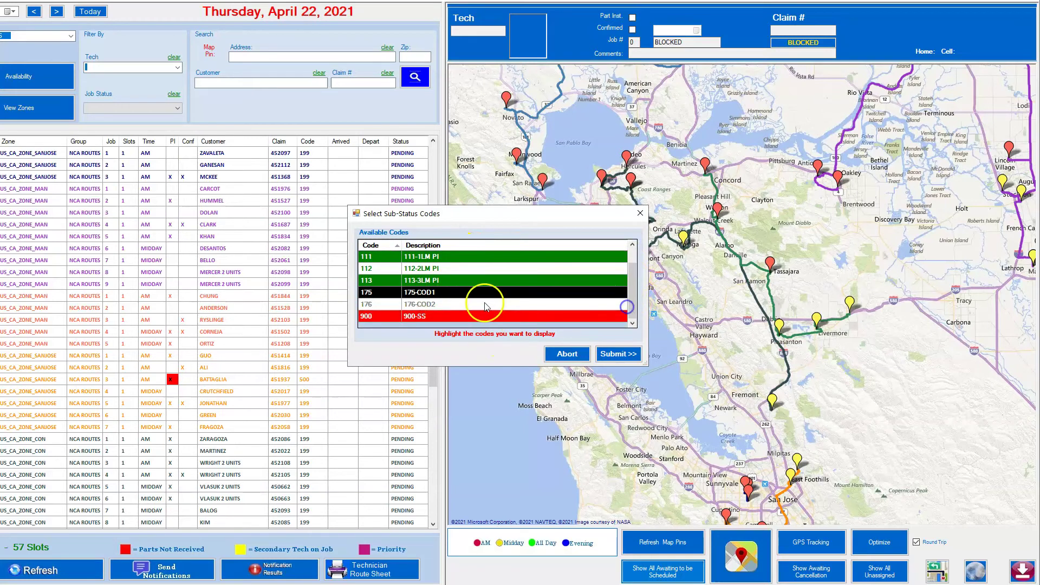
Highlight the whole range of sub-status codes from 900-SS up to 000-ENTITL and pin their awaiting jobs on the map
{"action": "left_click", "coordinate": [440, 309]}
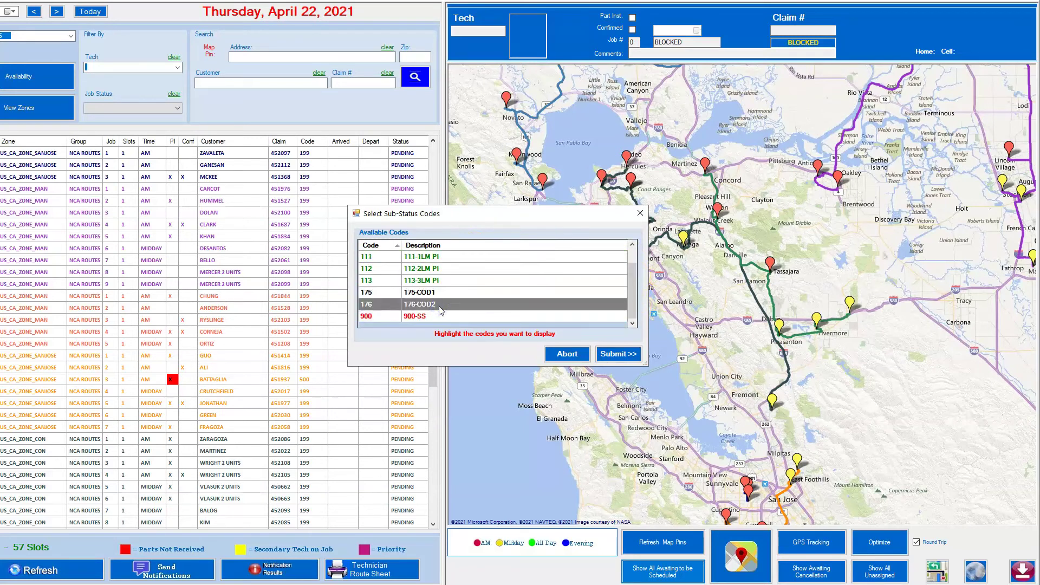
{"action": "left_click", "coordinate": [444, 317]}
{"action": "left_click_drag", "start_coordinate": [633, 274], "coordinate": [639, 261]}
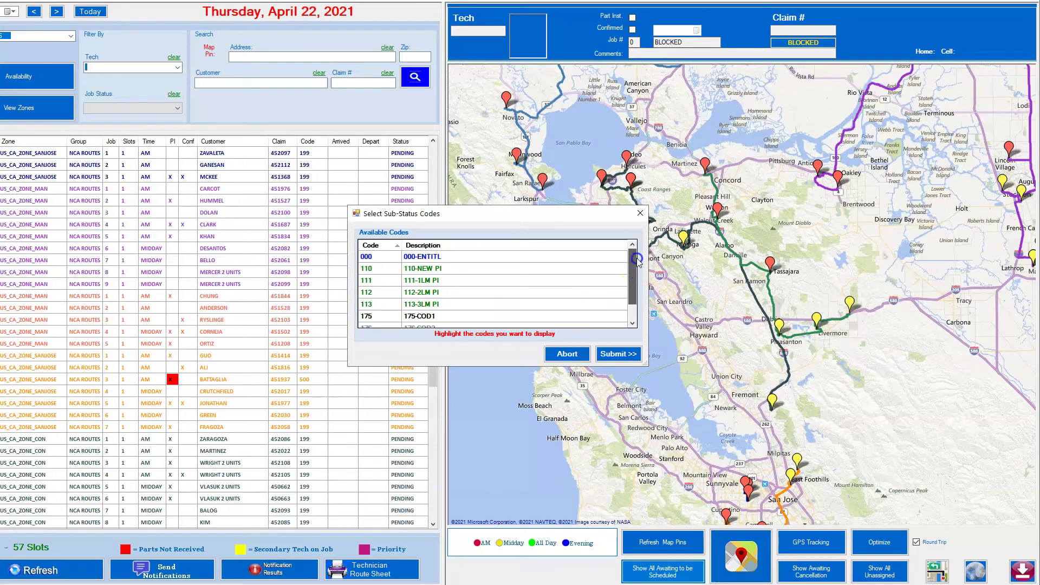
{"action": "left_click", "coordinate": [459, 256], "text": "shift"}
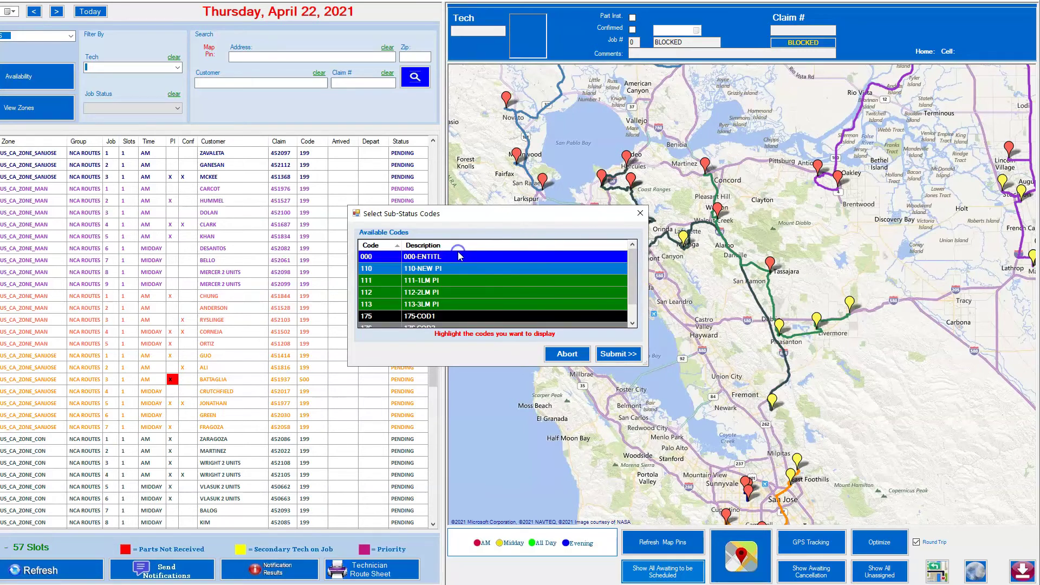
{"action": "left_click", "coordinate": [612, 356]}
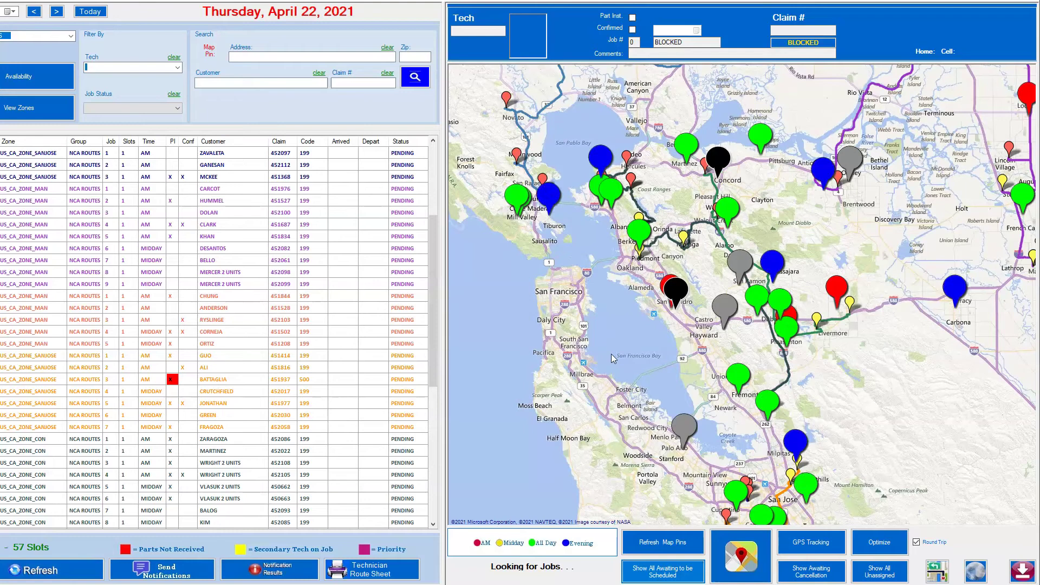
Survey the awaiting-job pins across the service area and check the claim details and status codes of a gray and a red pin
{"action": "left_click_drag", "start_coordinate": [813, 460], "coordinate": [710, 520]}
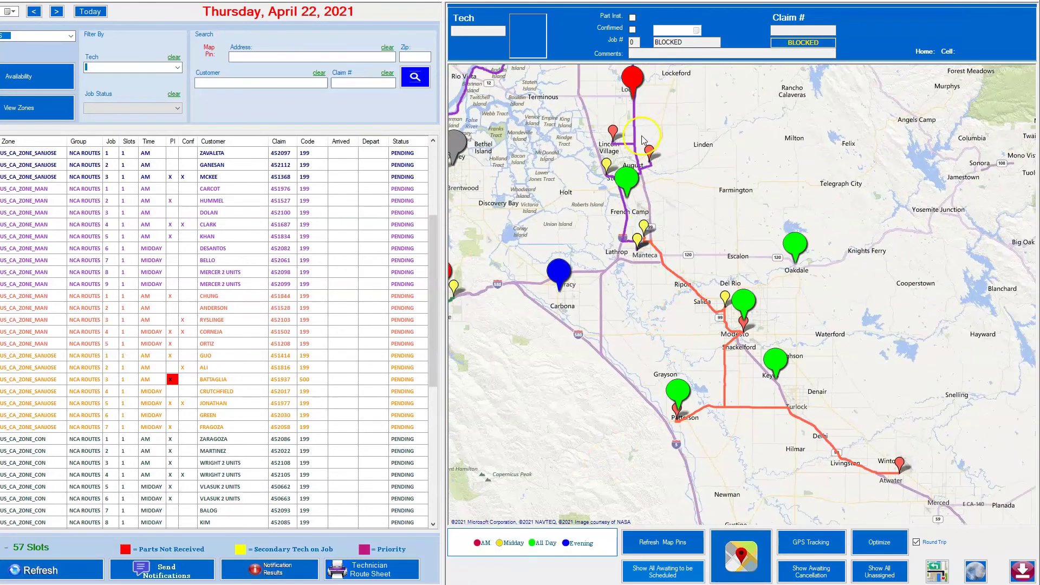
{"action": "mouse_move", "coordinate": [767, 382]}
{"action": "left_click_drag", "start_coordinate": [758, 303], "coordinate": [795, 519]}
{"action": "left_click_drag", "start_coordinate": [565, 337], "coordinate": [739, 119]}
{"action": "left_click_drag", "start_coordinate": [913, 383], "coordinate": [796, 259]}
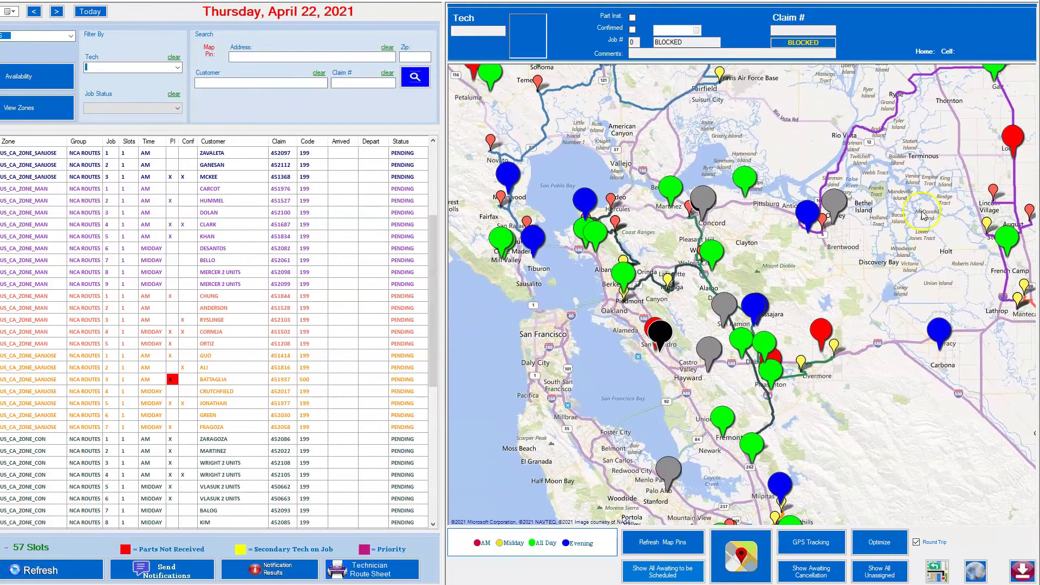
{"action": "left_click", "coordinate": [836, 199]}
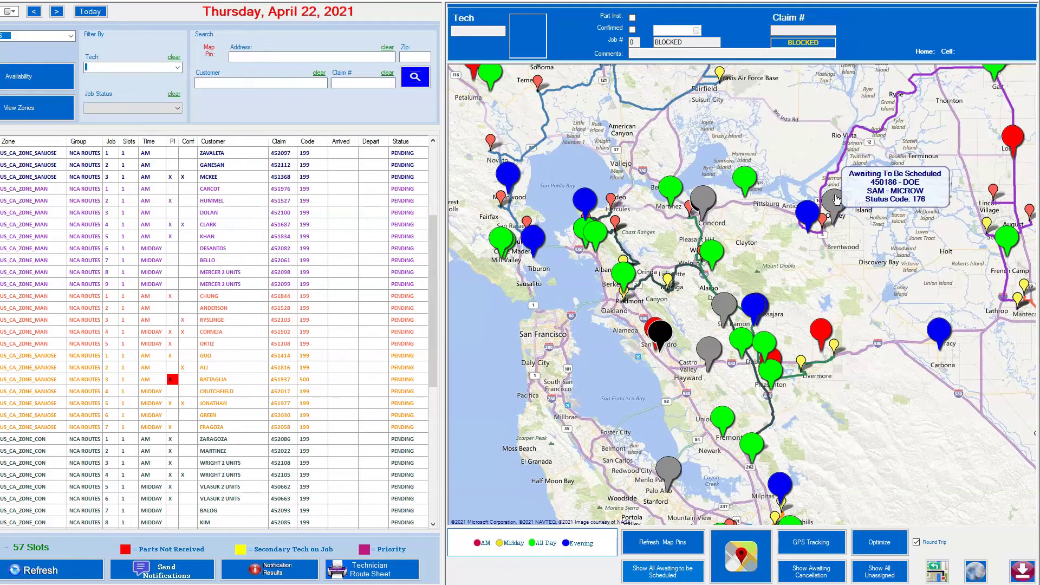
{"action": "left_click", "coordinate": [836, 205]}
{"action": "left_click", "coordinate": [835, 205]}
{"action": "left_click", "coordinate": [819, 332]}
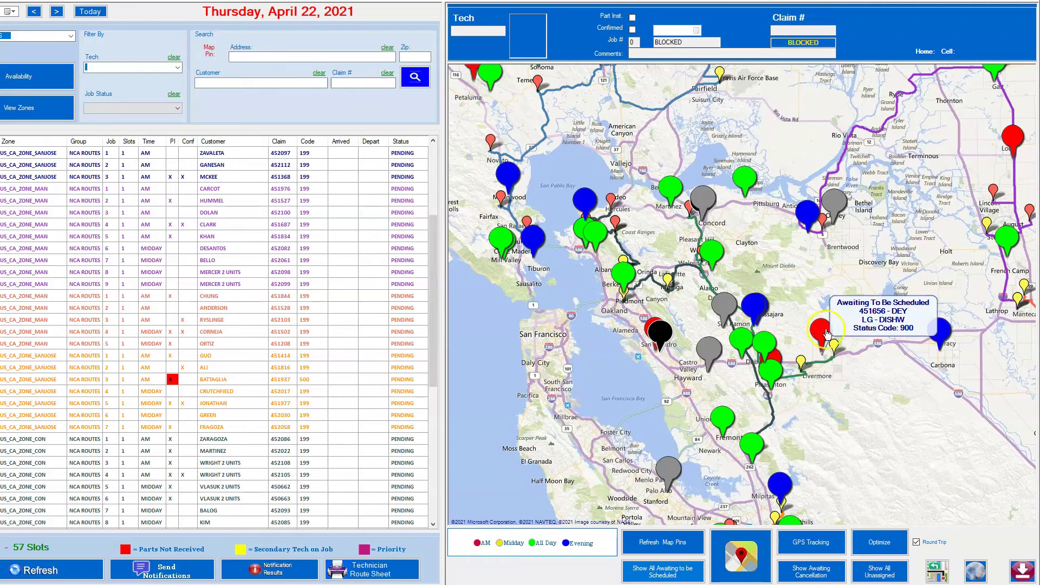
Refresh the map pins, and pin only the jobs awaiting scheduling with sub-status 176-COD2
{"action": "left_click", "coordinate": [669, 545]}
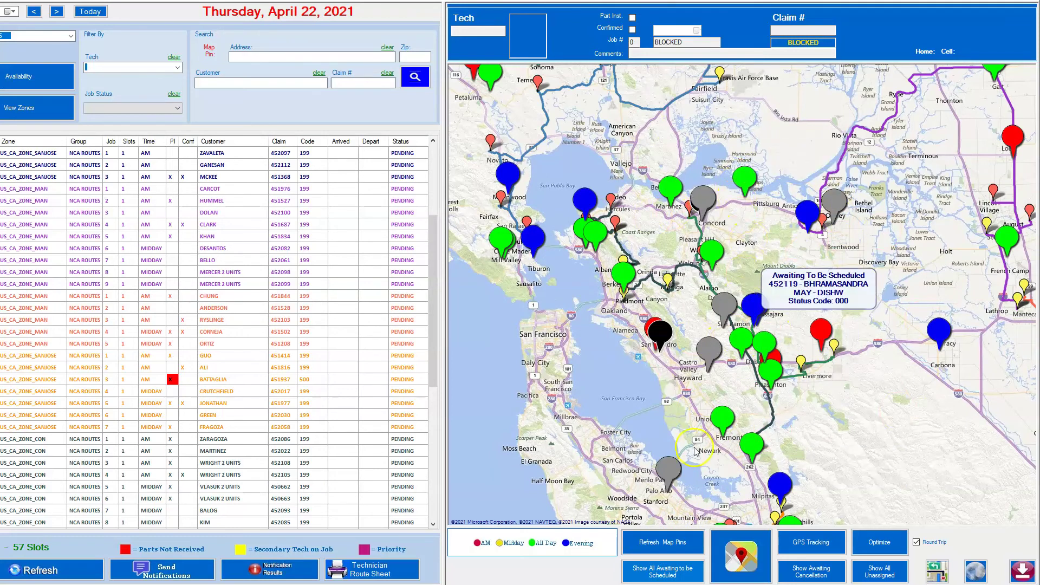
{"action": "left_click", "coordinate": [655, 544]}
{"action": "left_click", "coordinate": [654, 571]}
{"action": "left_click", "coordinate": [374, 245]}
{"action": "left_click", "coordinate": [375, 316]}
{"action": "scroll", "coordinate": [375, 318], "scroll_direction": "down", "scroll_amount": 1}
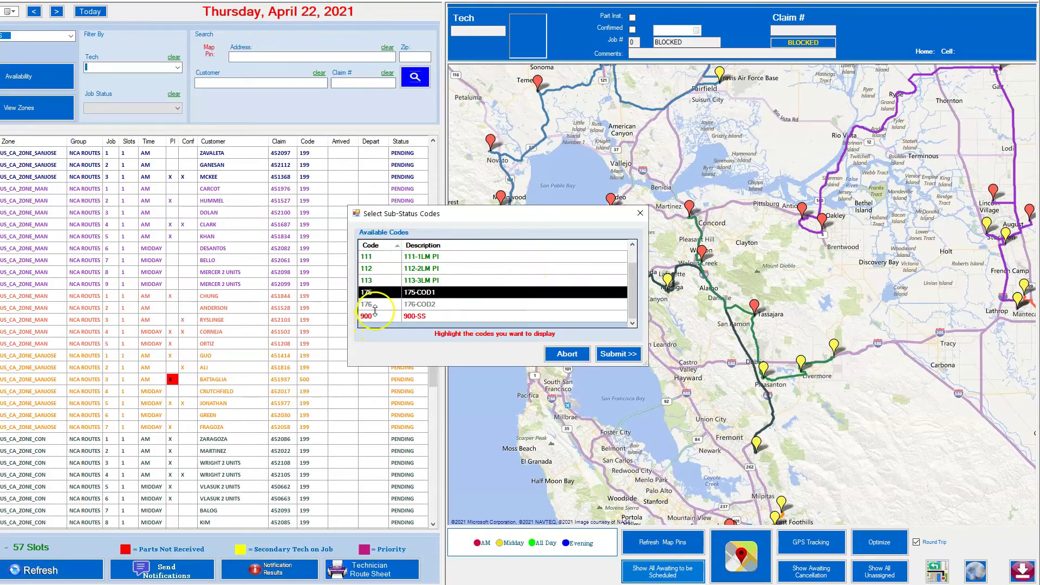
{"action": "left_click", "coordinate": [377, 303]}
{"action": "left_click", "coordinate": [614, 356]}
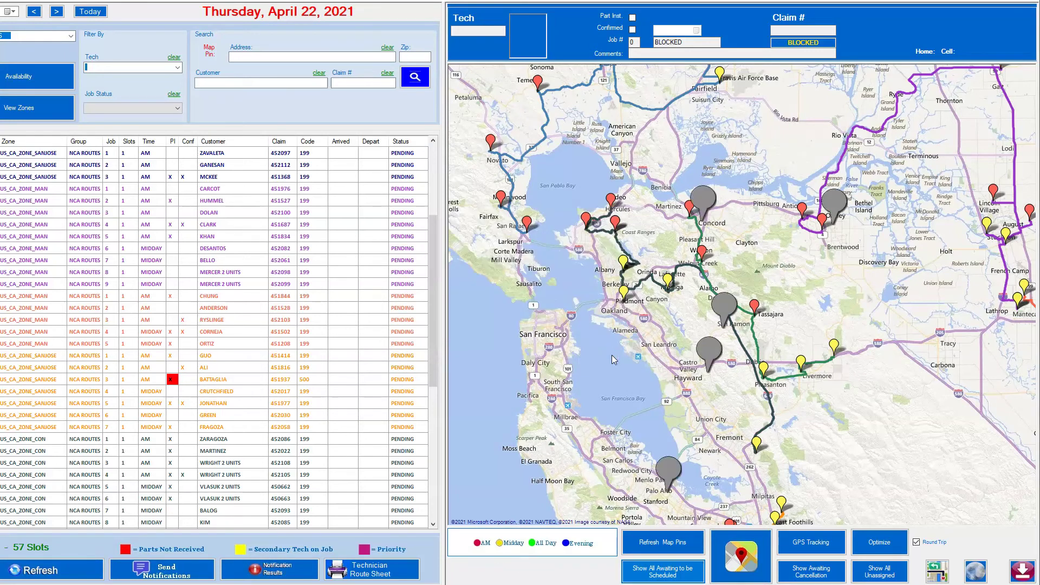
Sort the sub-status codes in ascending order and pin the awaiting jobs for the whole range down to 900-SS on the map
{"action": "left_click", "coordinate": [662, 544]}
{"action": "left_click", "coordinate": [662, 571]}
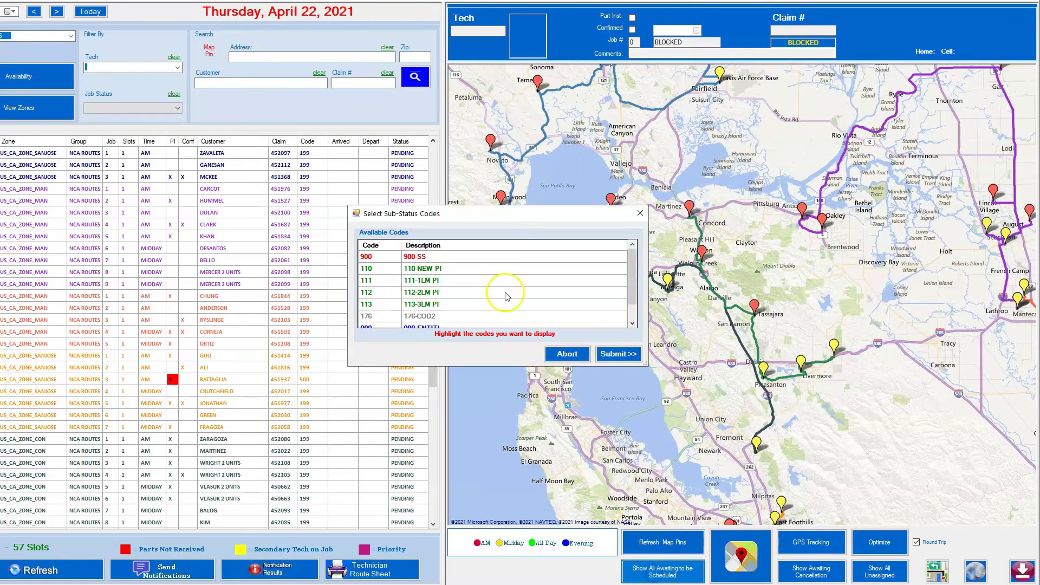
{"action": "left_click", "coordinate": [373, 245]}
{"action": "left_click", "coordinate": [633, 282]}
{"action": "scroll", "coordinate": [633, 282], "scroll_direction": "down", "scroll_amount": 1}
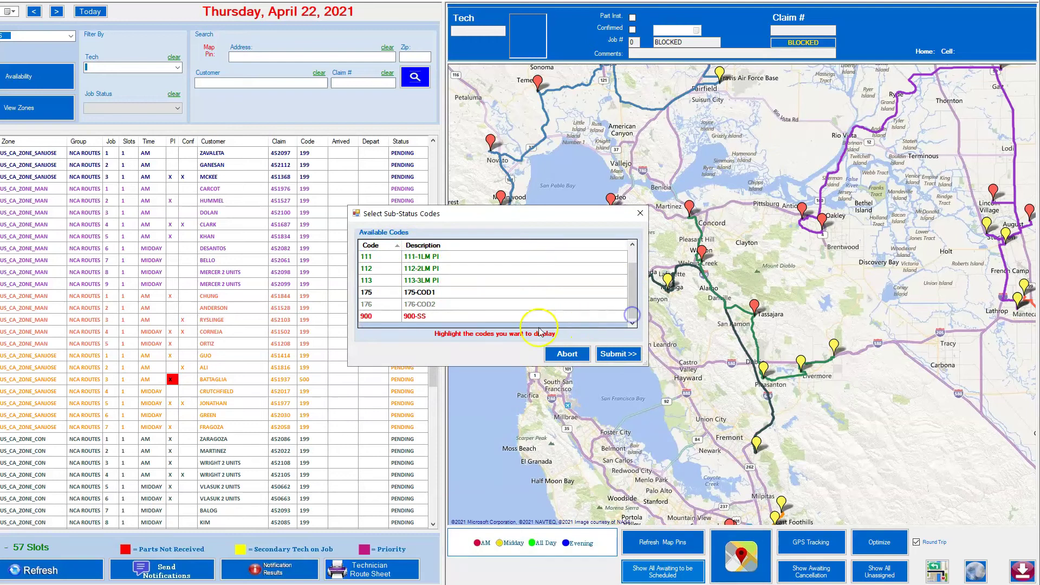
{"action": "left_click", "coordinate": [381, 314], "text": "shift"}
{"action": "left_click", "coordinate": [619, 354]}
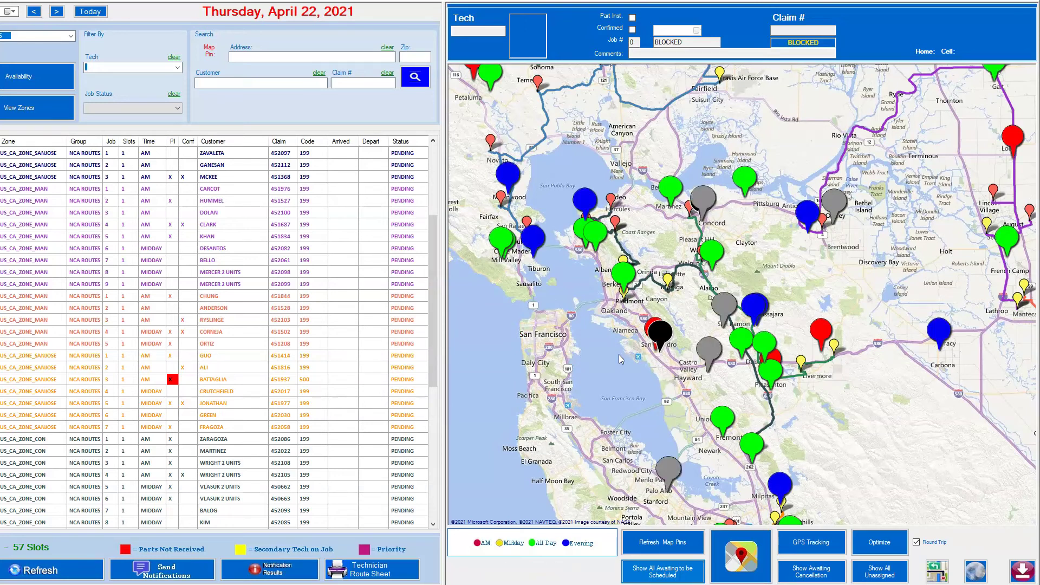
Add the gray-pinned status 176 job near Oakley to the scheduler for this date and assign it to the fourth listed technician
{"action": "left_click", "coordinate": [833, 212]}
{"action": "left_click_drag", "start_coordinate": [833, 213], "coordinate": [837, 204]}
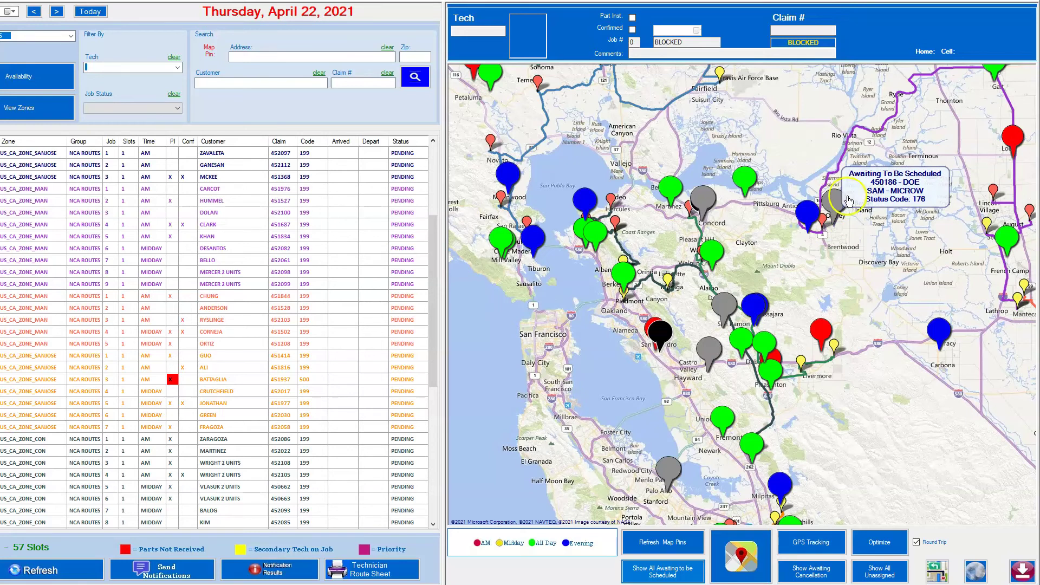
{"action": "left_click", "coordinate": [836, 205]}
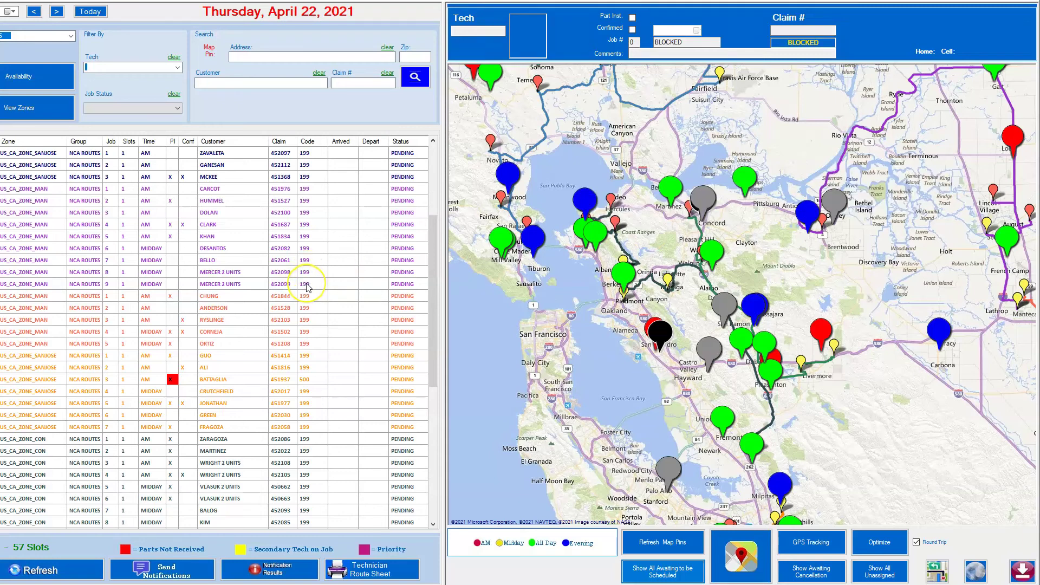
{"action": "mouse_move", "coordinate": [835, 204]}
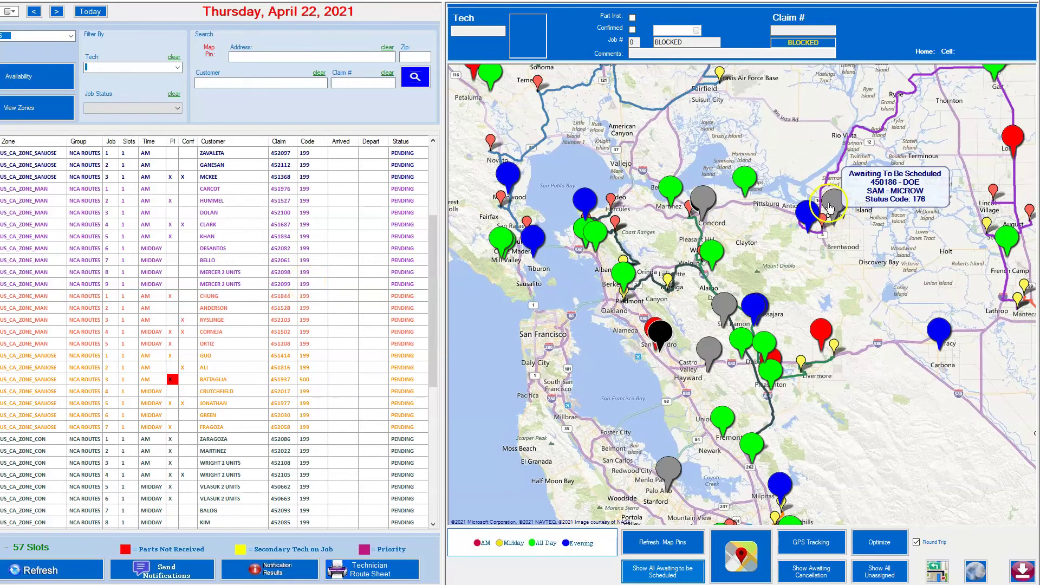
{"action": "left_click", "coordinate": [836, 205]}
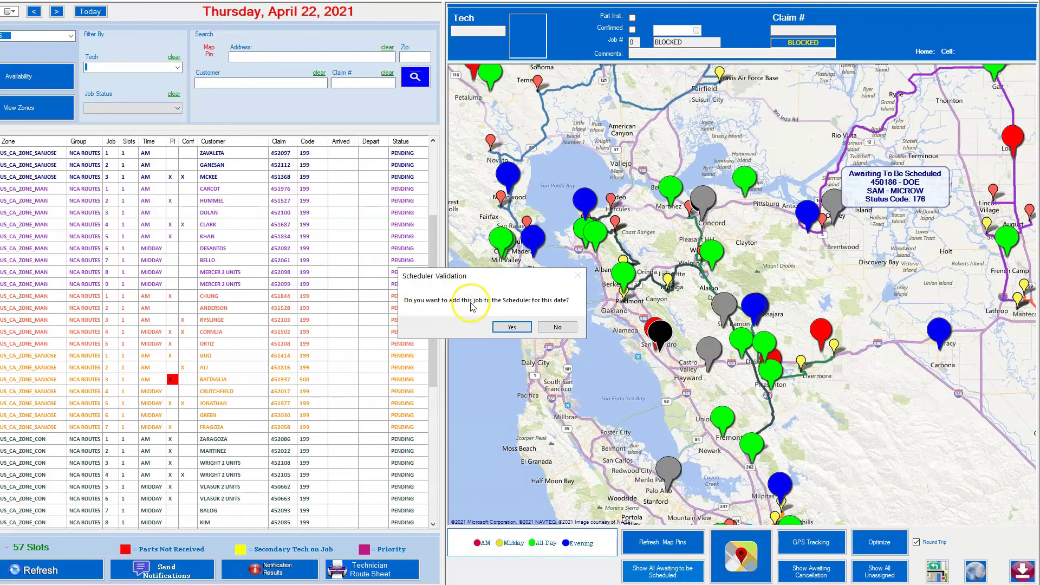
{"action": "left_click", "coordinate": [513, 328]}
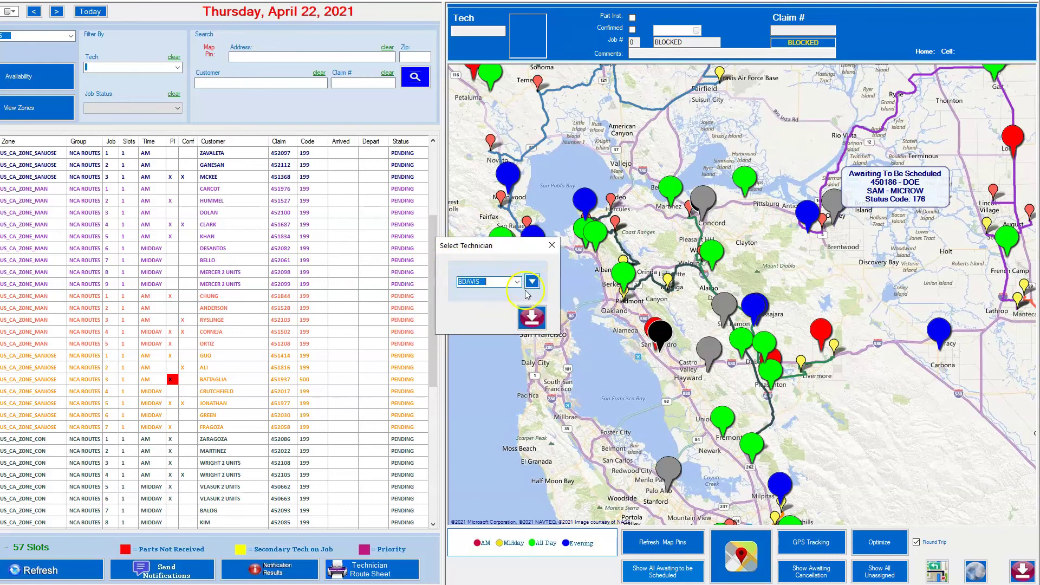
{"action": "left_click", "coordinate": [519, 282]}
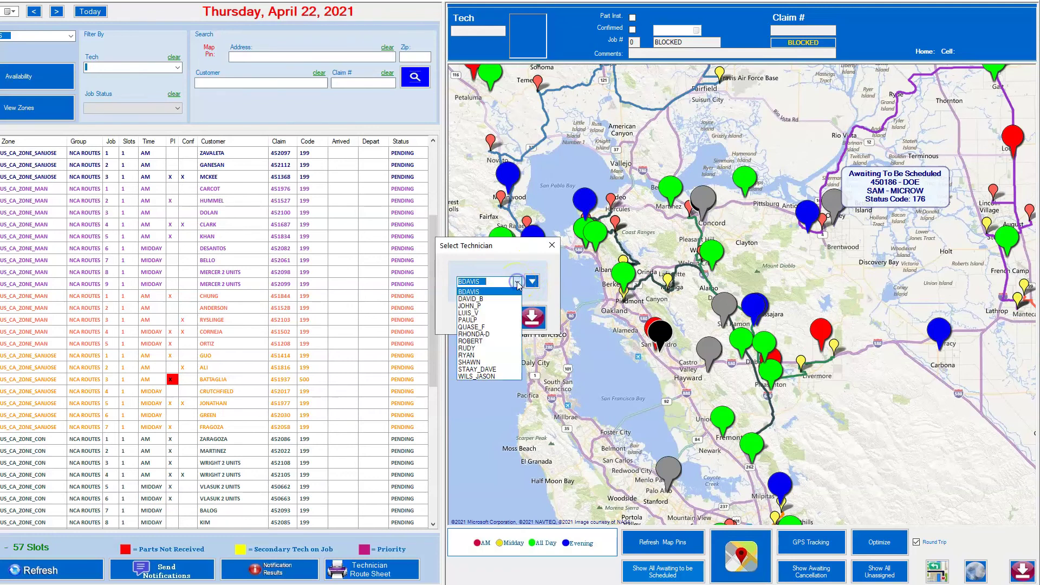
{"action": "left_click", "coordinate": [485, 317]}
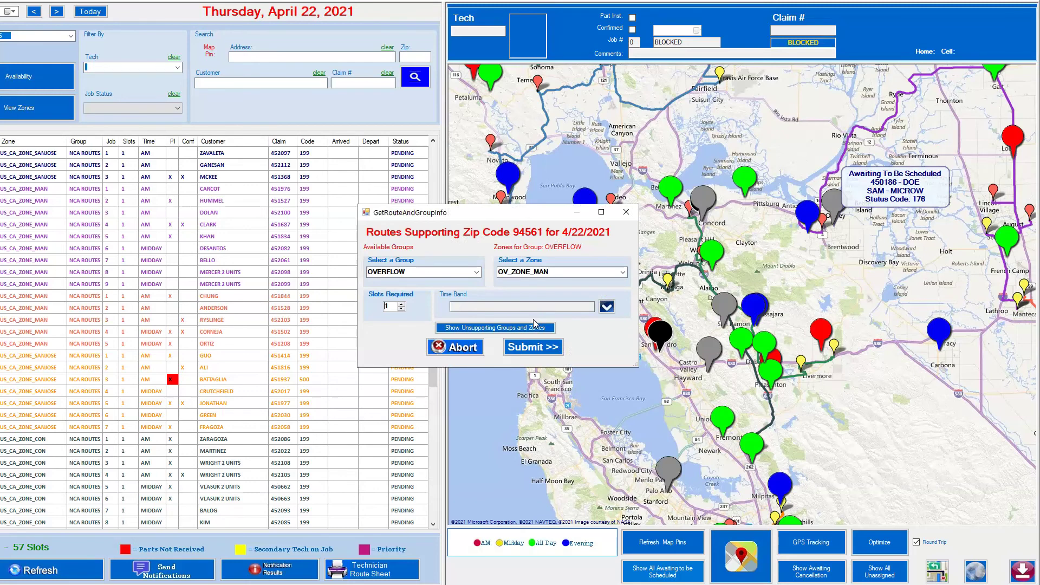
Set the job's group to NCA ROUTES and its required slots to 4
{"action": "left_click", "coordinate": [427, 273]}
{"action": "left_click", "coordinate": [476, 272]}
{"action": "left_click", "coordinate": [435, 290]}
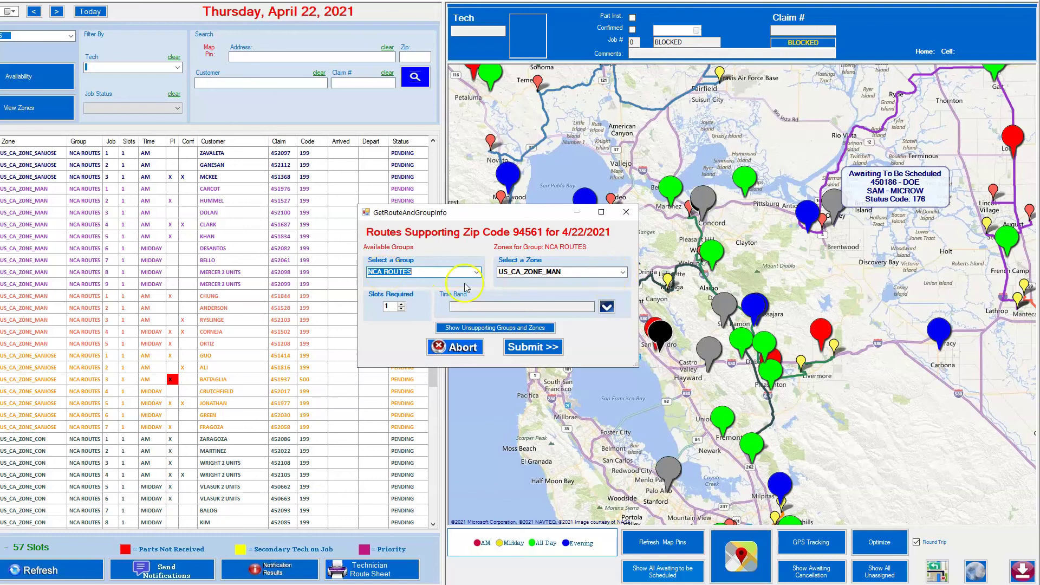
{"action": "left_click", "coordinate": [401, 304]}
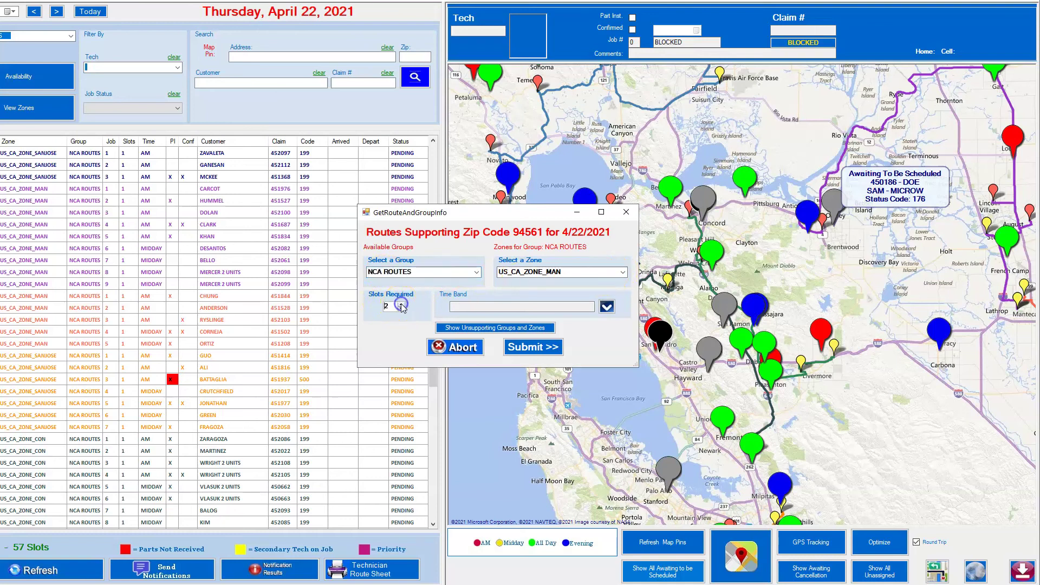
{"action": "left_click", "coordinate": [401, 305]}
{"action": "left_click", "coordinate": [401, 305]}
Set the job's time band to ALL DAY - 08:00 AM - 06:00 PM and submit the route details
{"action": "left_click", "coordinate": [606, 308]}
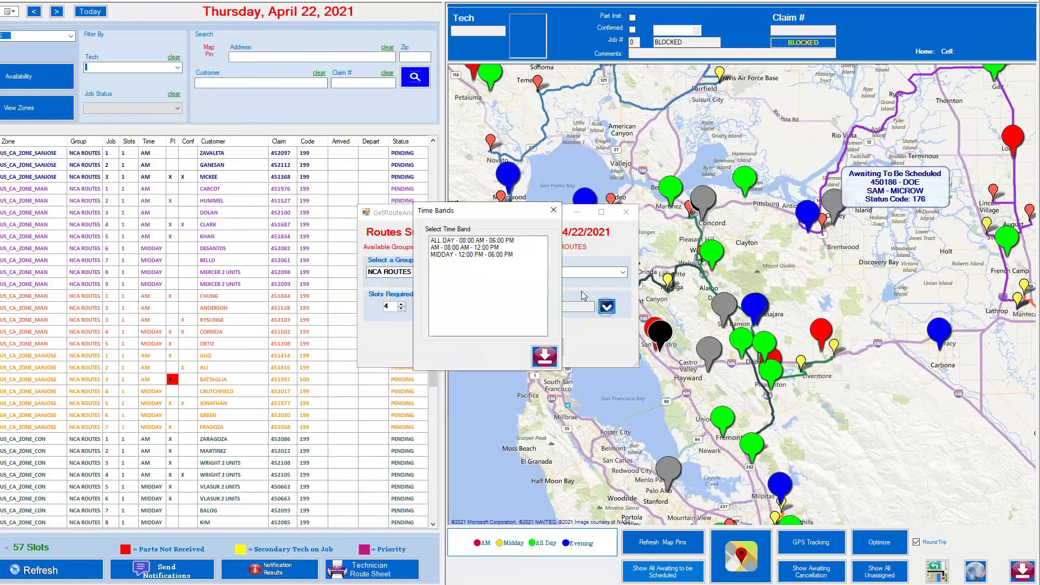
{"action": "left_click", "coordinate": [484, 242]}
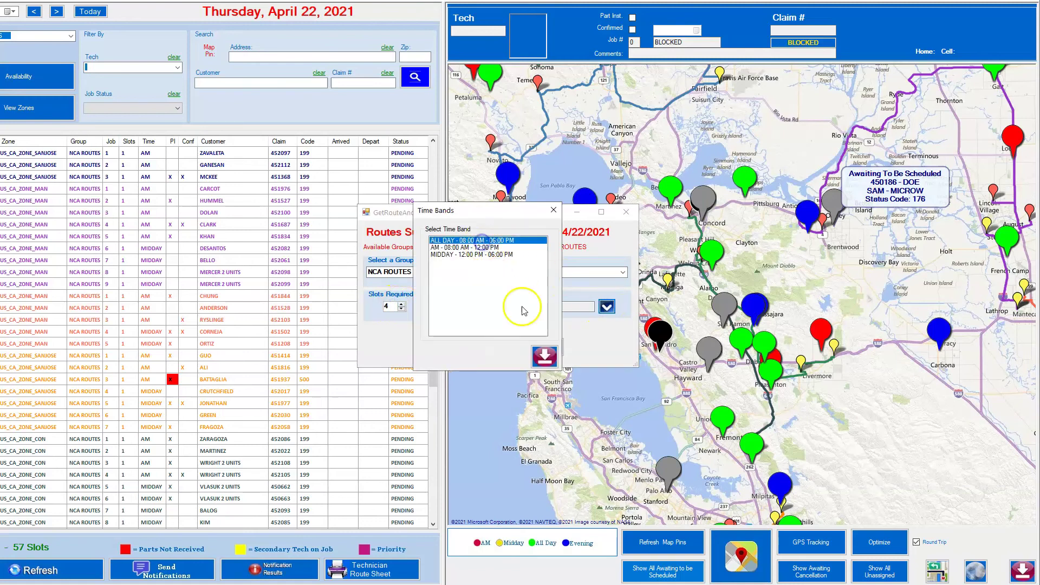
{"action": "left_click", "coordinate": [544, 356]}
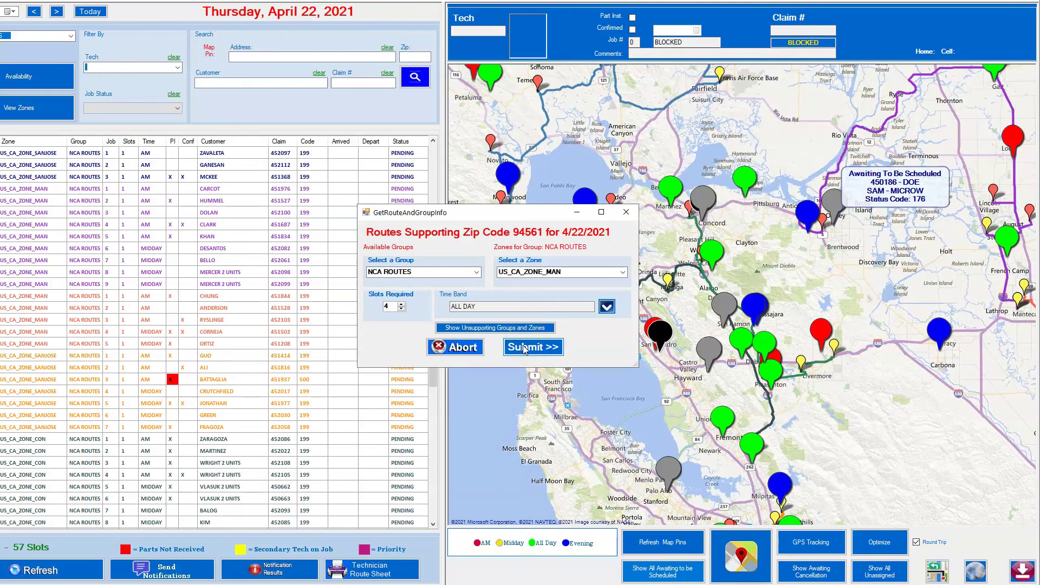
{"action": "left_click", "coordinate": [525, 348]}
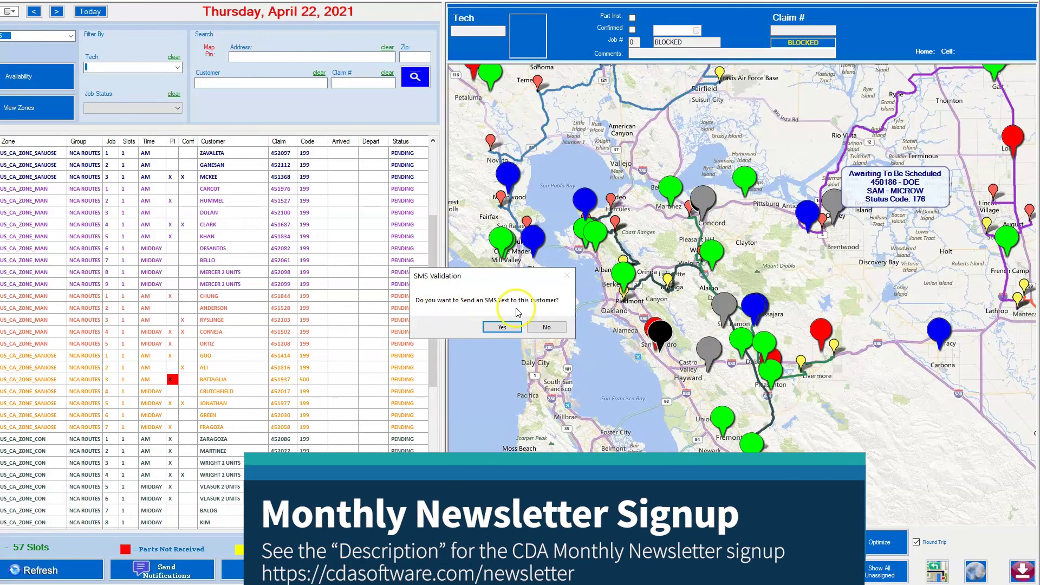
Send the customer an SMS text about the job and refresh the schedule grid to locate the added job
{"action": "left_click", "coordinate": [504, 327]}
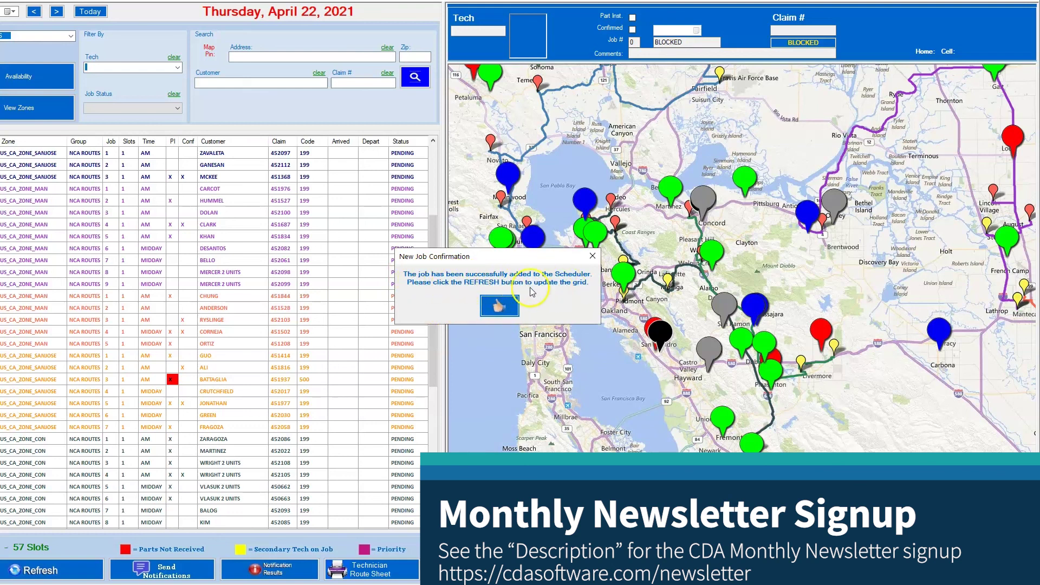
{"action": "left_click", "coordinate": [499, 307]}
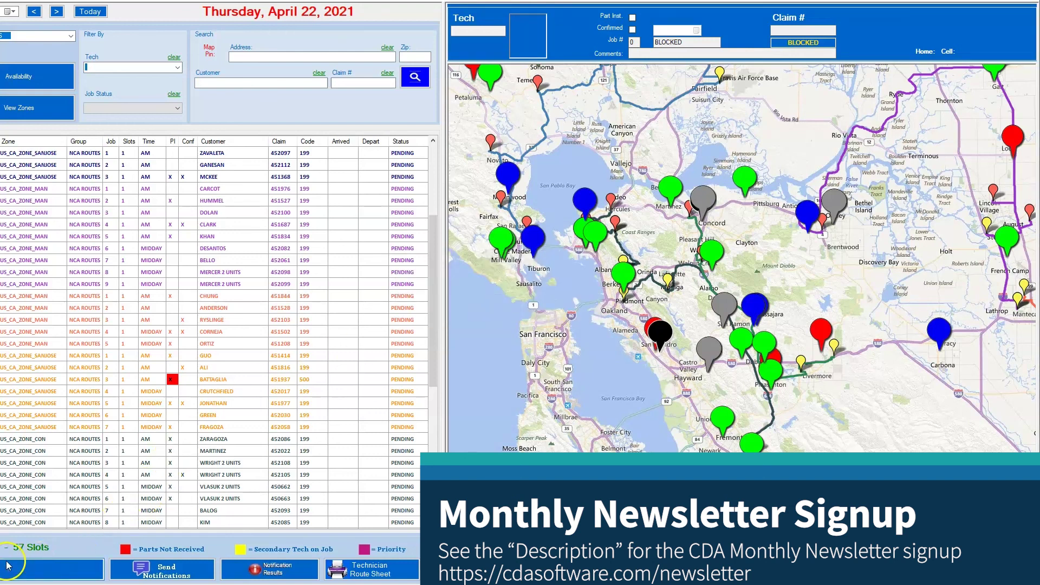
{"action": "left_click", "coordinate": [49, 570]}
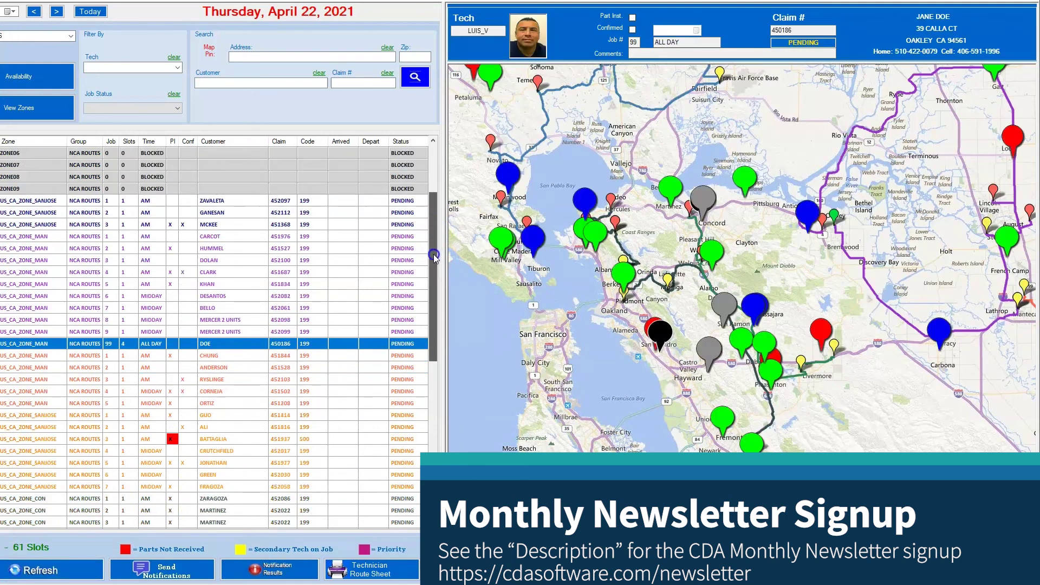
{"action": "scroll", "coordinate": [434, 257], "scroll_direction": "down", "scroll_amount": 2}
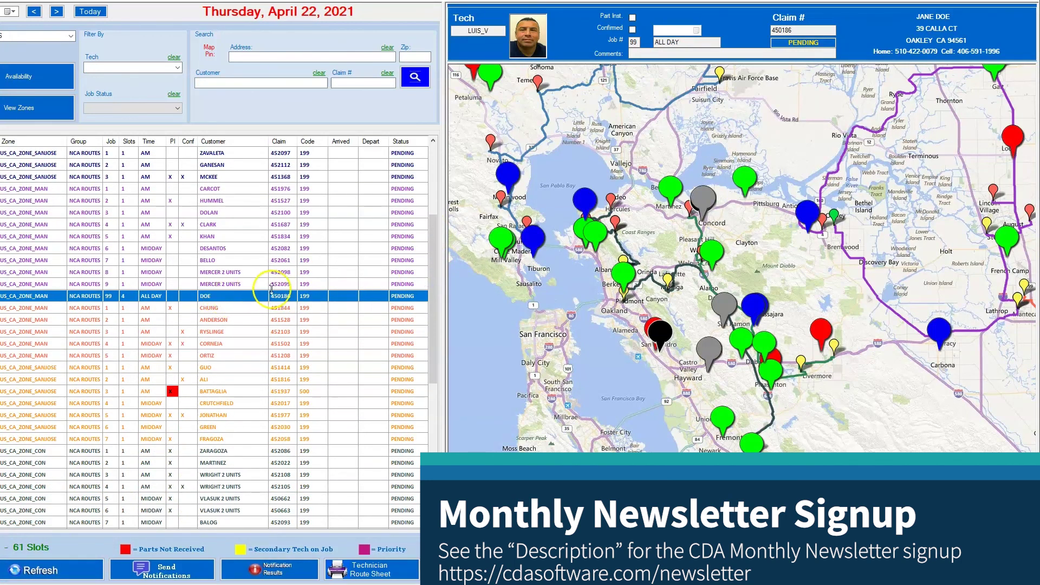